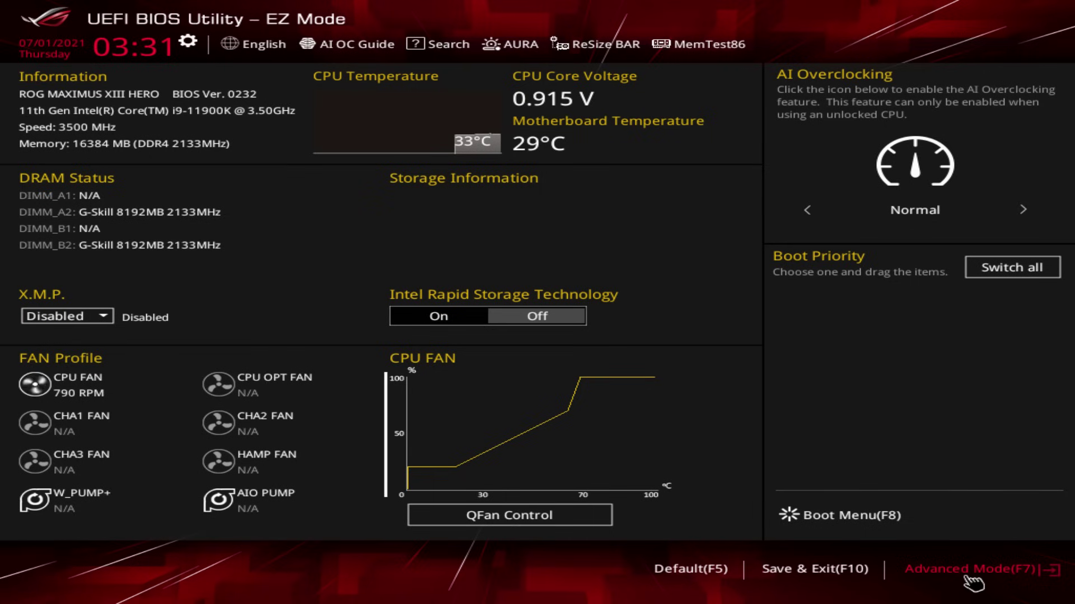
# - Switch the Intel board's BIOS from EZ Mode to Advanced Mode
pyautogui.click(971, 569)
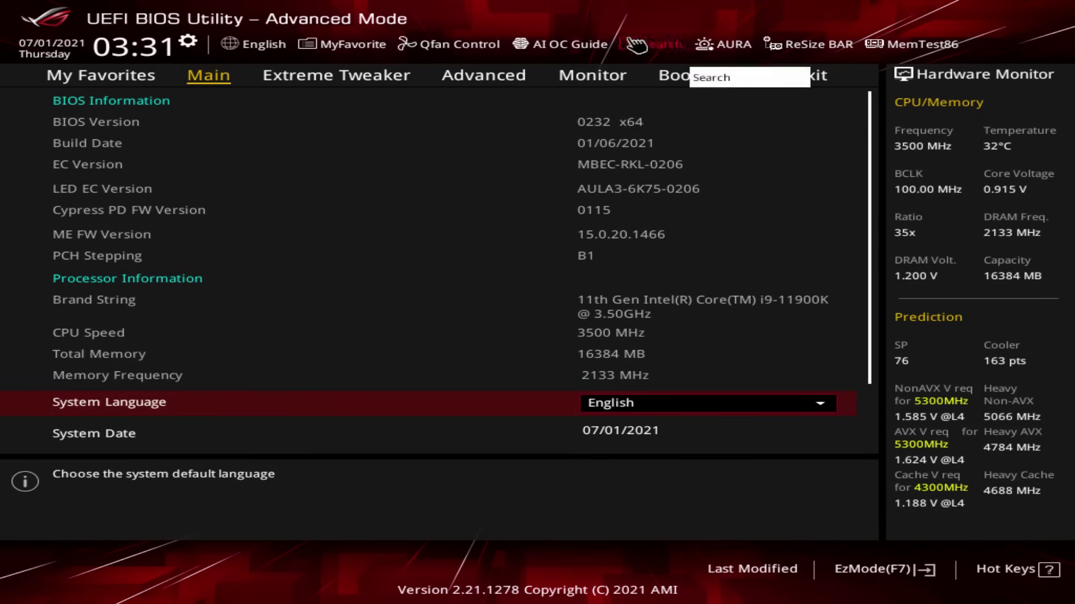
pyautogui.click(341, 77)
pyautogui.click(225, 80)
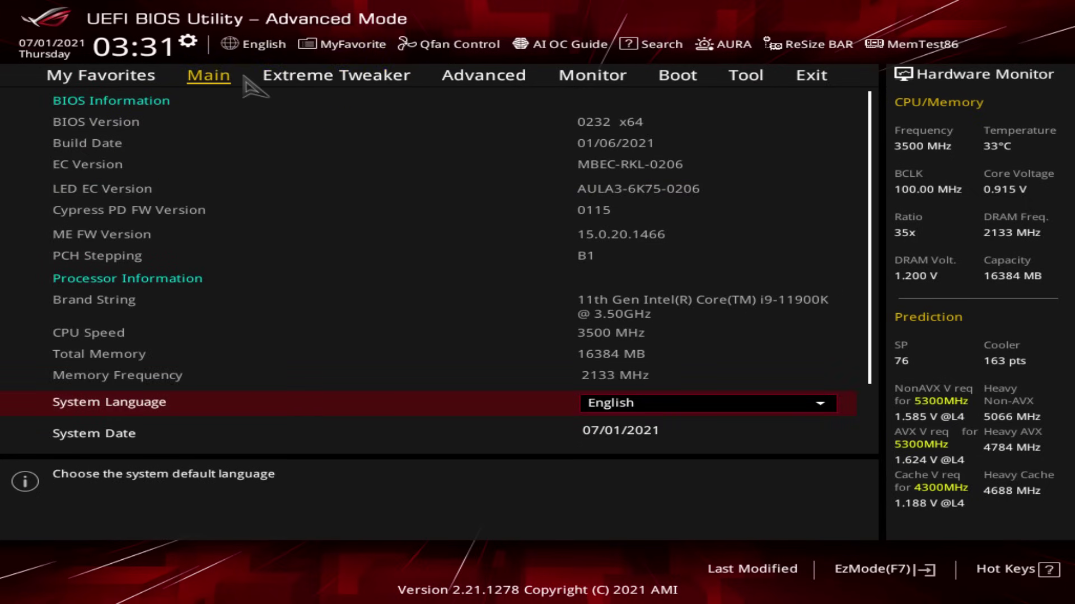
pyautogui.press('Right')
pyautogui.press('Right')
pyautogui.press('Right')
pyautogui.press('Right')
pyautogui.press('Right')
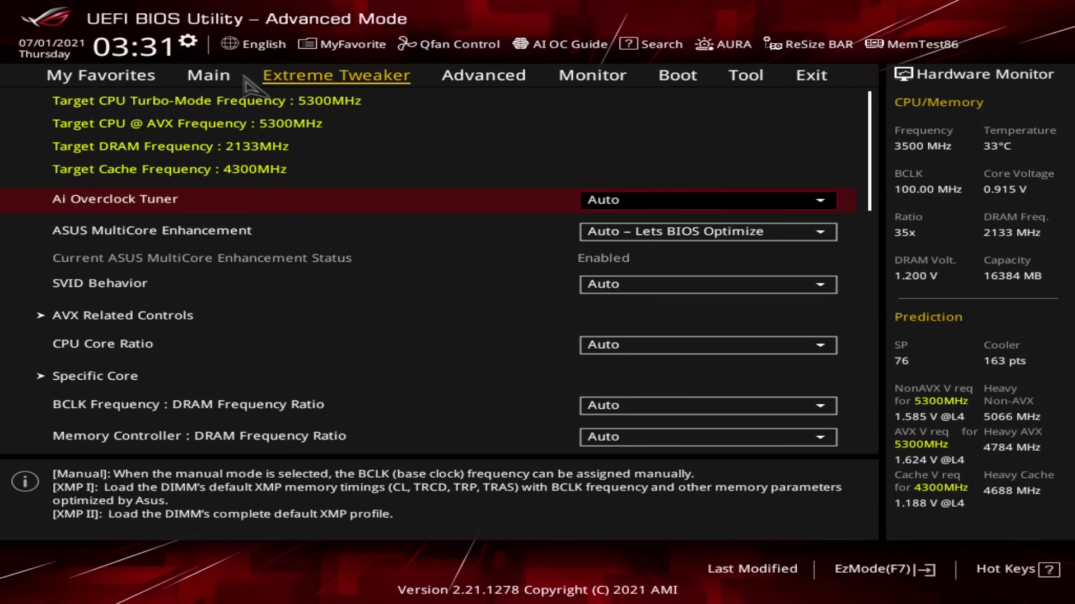
pyautogui.press('Left')
pyautogui.press('Left')
pyautogui.press('Left')
pyautogui.press('Left')
pyautogui.press('Left')
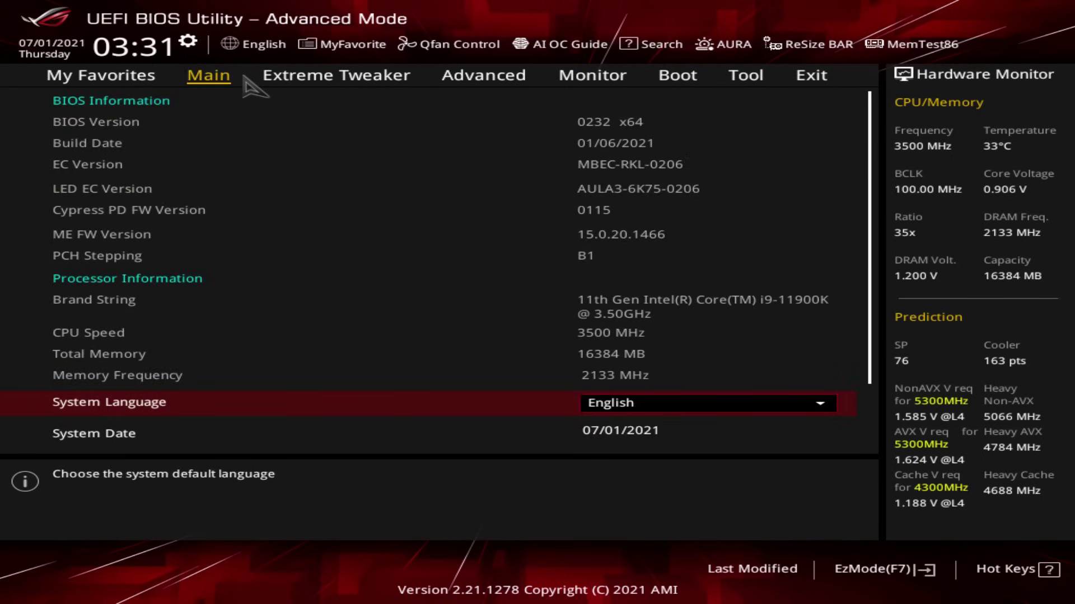
# - Set PTT to Enable in the advanced PCH-FW Configuration and accept the notice
pyautogui.press('Right')
pyautogui.press('Right')
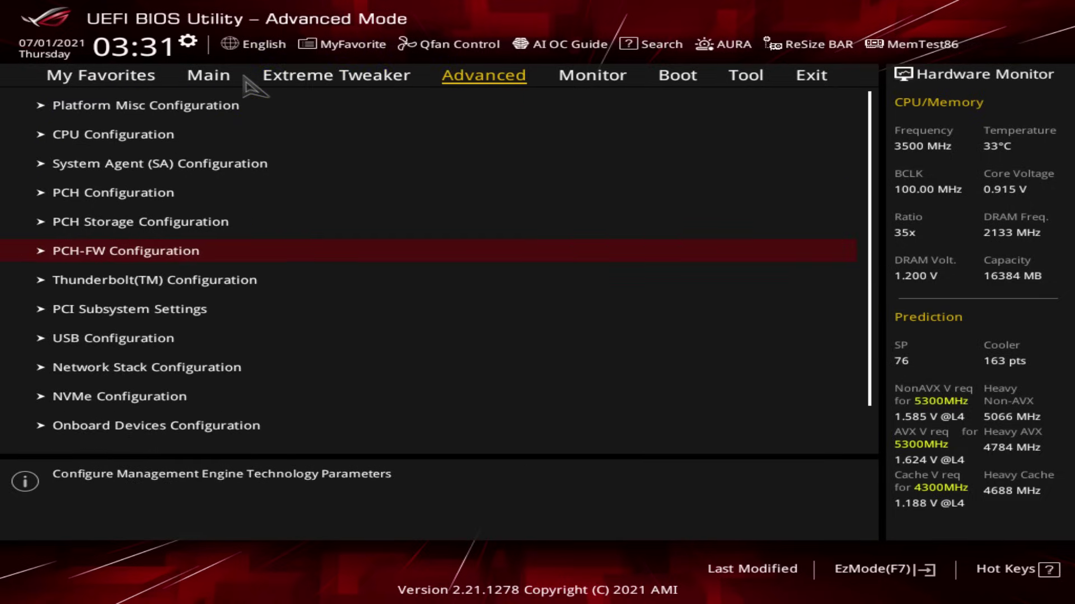
pyautogui.click(127, 260)
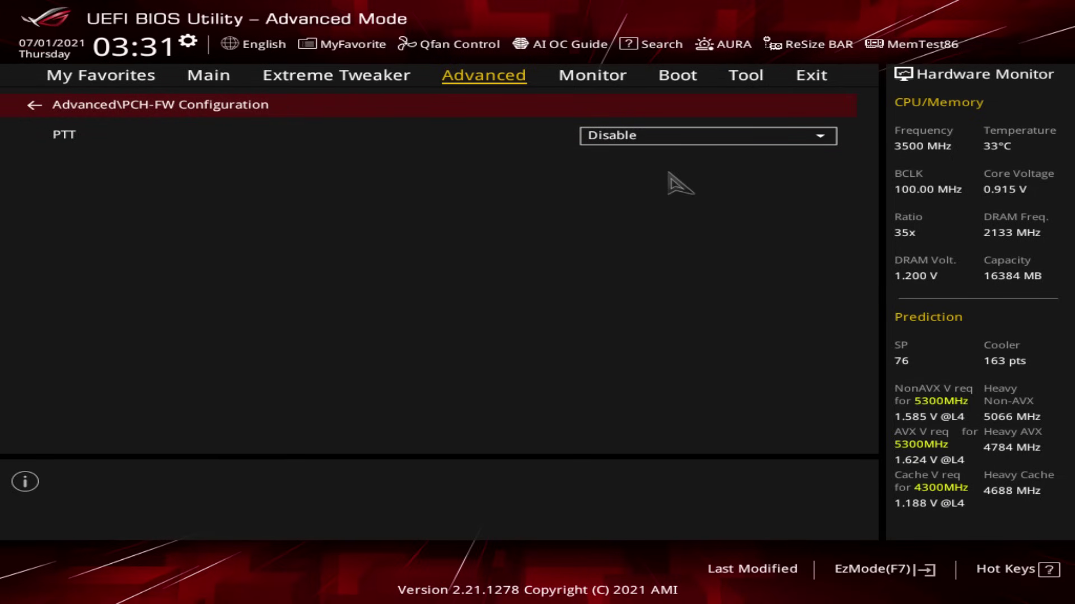
pyautogui.click(634, 138)
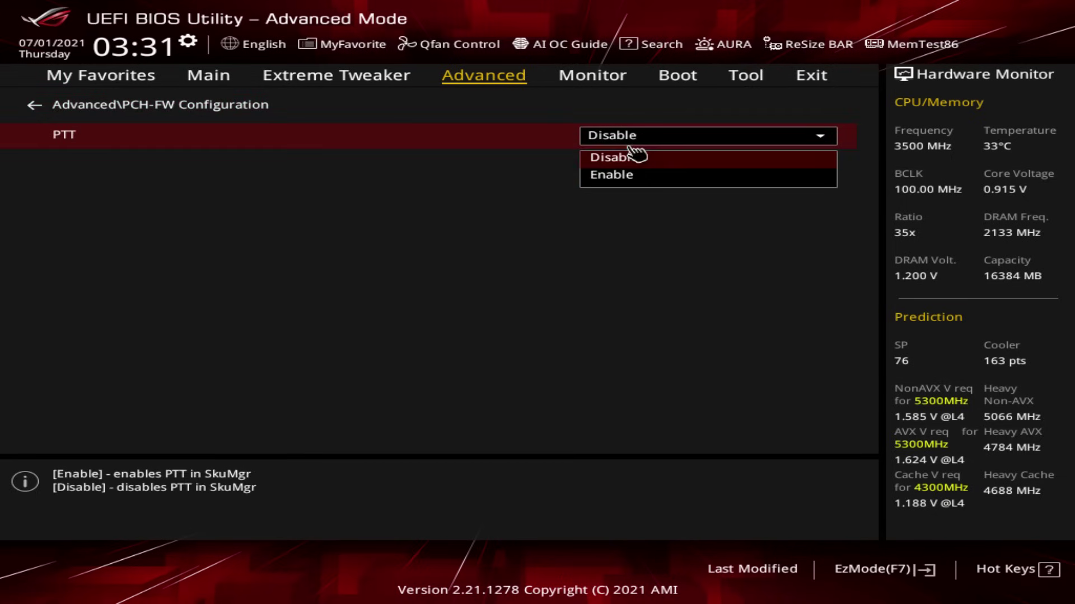
pyautogui.click(606, 178)
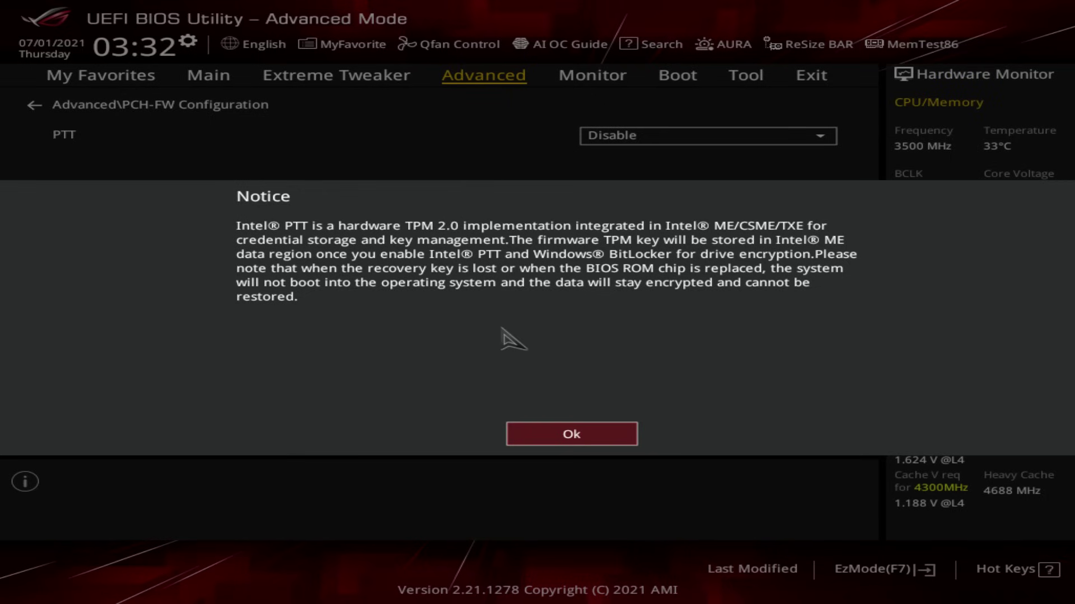
pyautogui.click(566, 445)
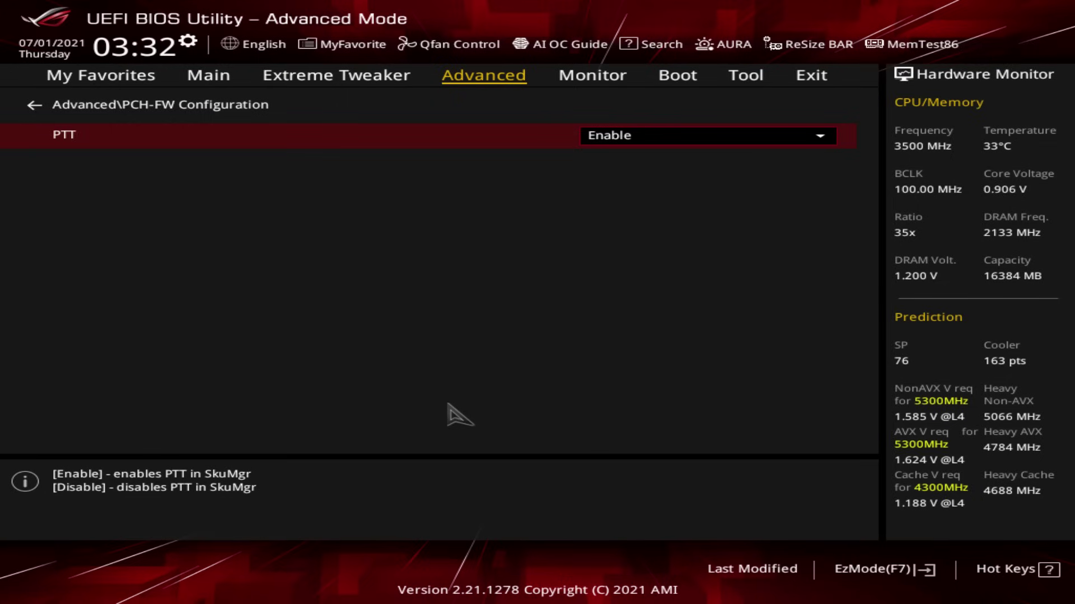
# - Review the pending PTT change and choose Save Changes & Reset from the exit options
pyautogui.press('F10')
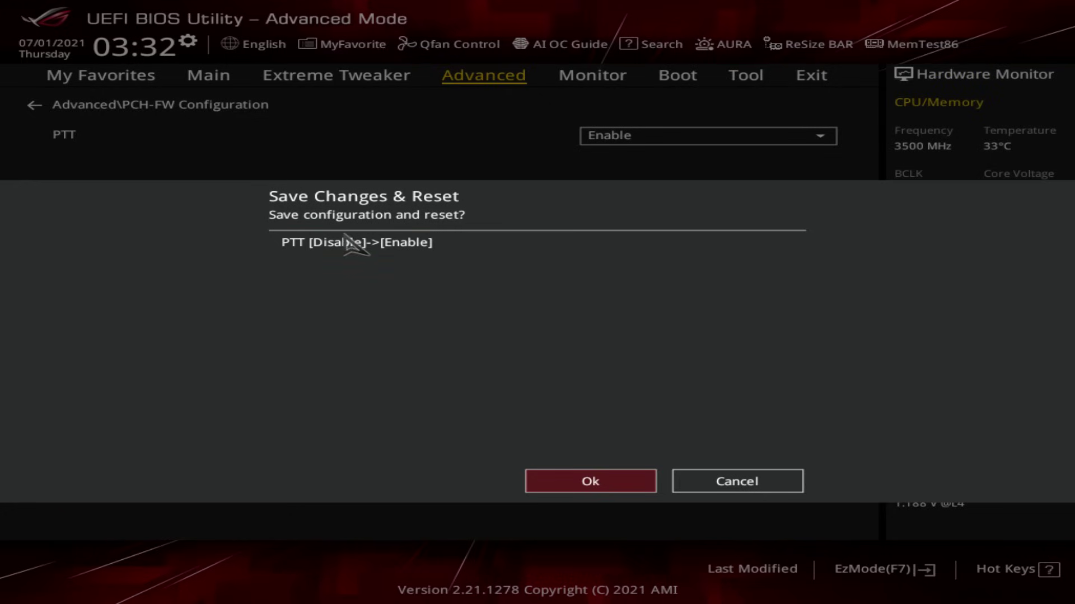
pyautogui.click(747, 488)
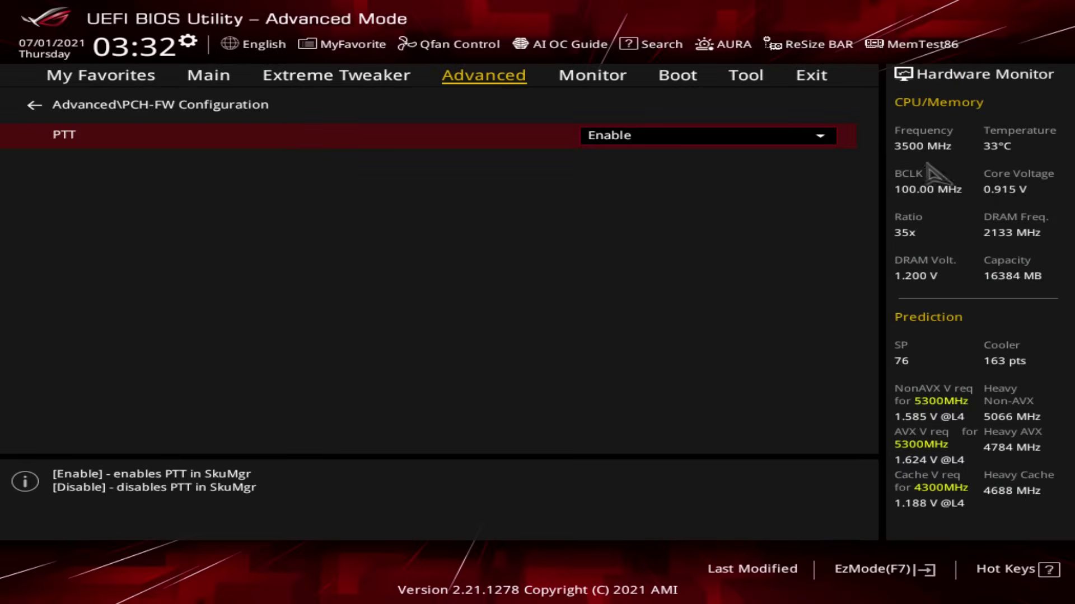
pyautogui.click(820, 76)
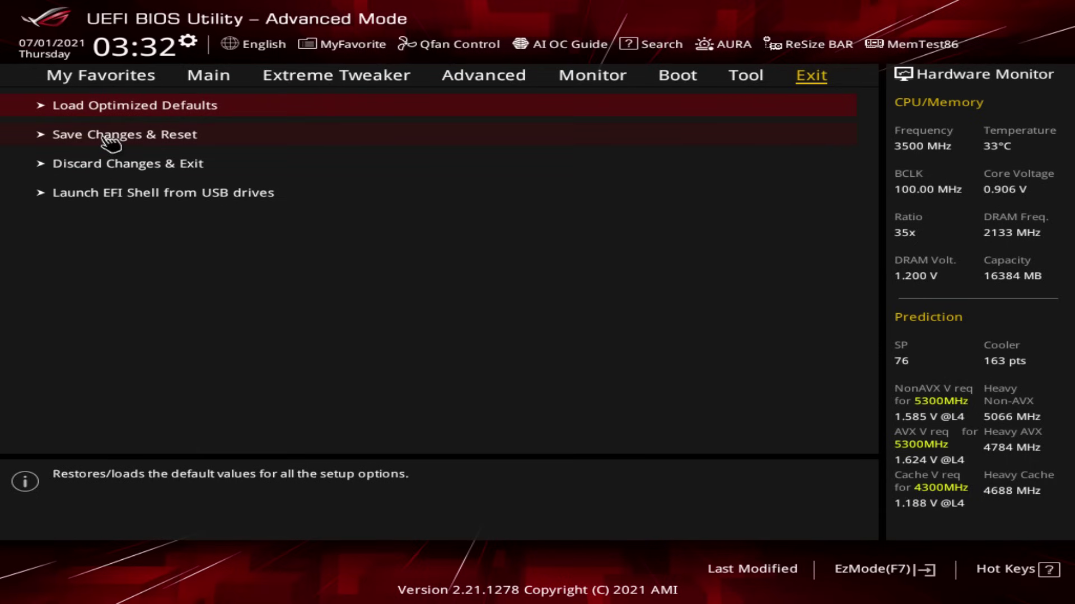
pyautogui.click(110, 140)
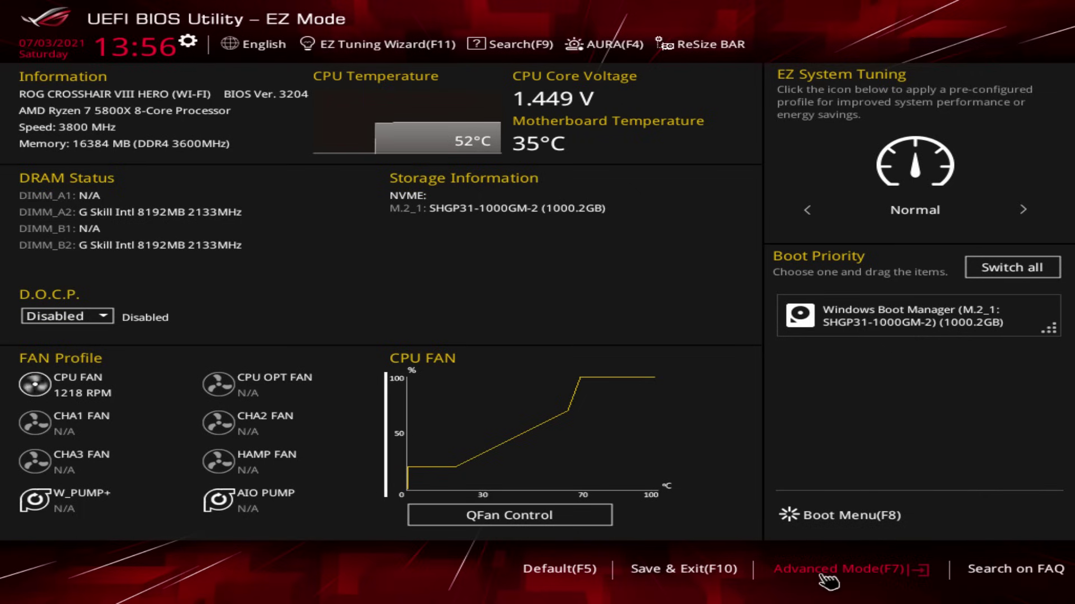
# - Switch the AMD board's BIOS to Advanced Mode and bring up its Advanced settings
pyautogui.click(827, 577)
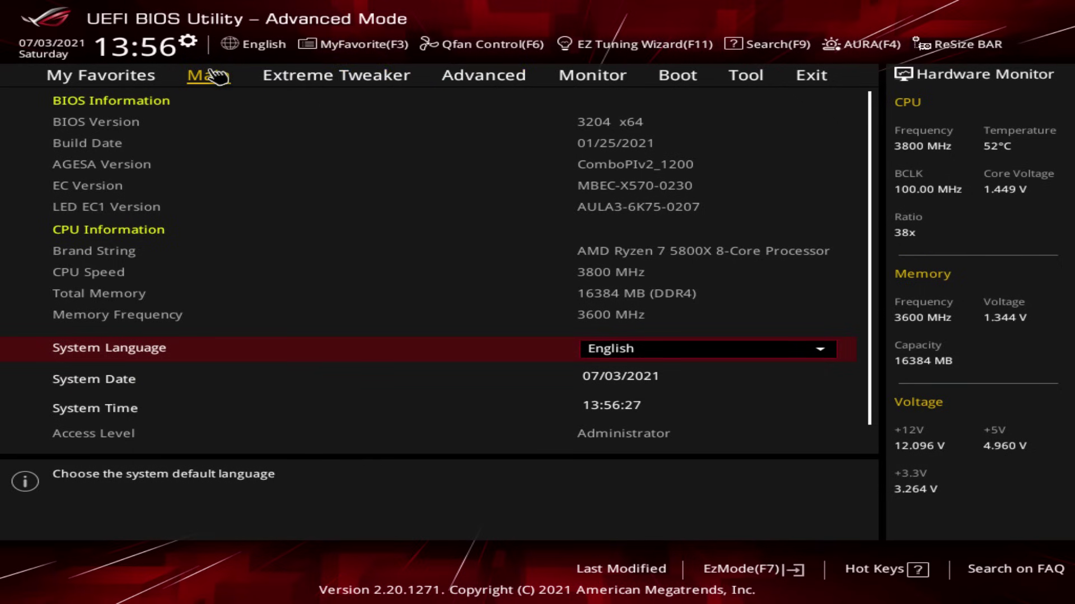
pyautogui.press('Right')
pyautogui.press('Right')
pyautogui.press('Right')
pyautogui.press('Right')
pyautogui.press('Left')
pyautogui.press('Left')
pyautogui.press('Left')
pyautogui.press('Left')
pyautogui.press('Right')
pyautogui.press('Right')
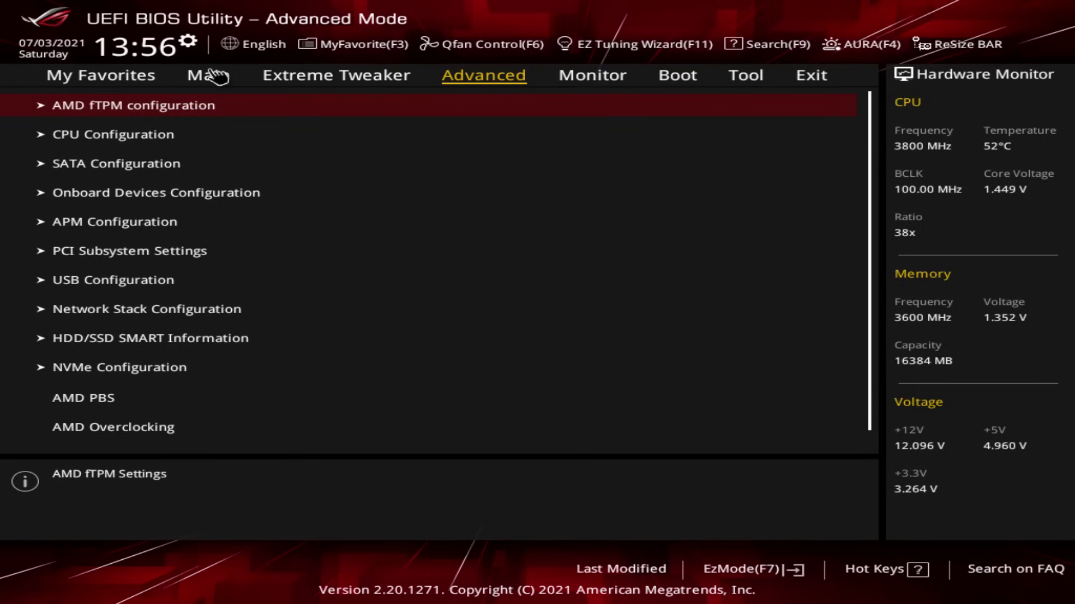
# - Set TPM Device Selection to Firmware TPM in the AMD fTPM configuration and accept the notice
pyautogui.press('Return')
pyautogui.press('Down')
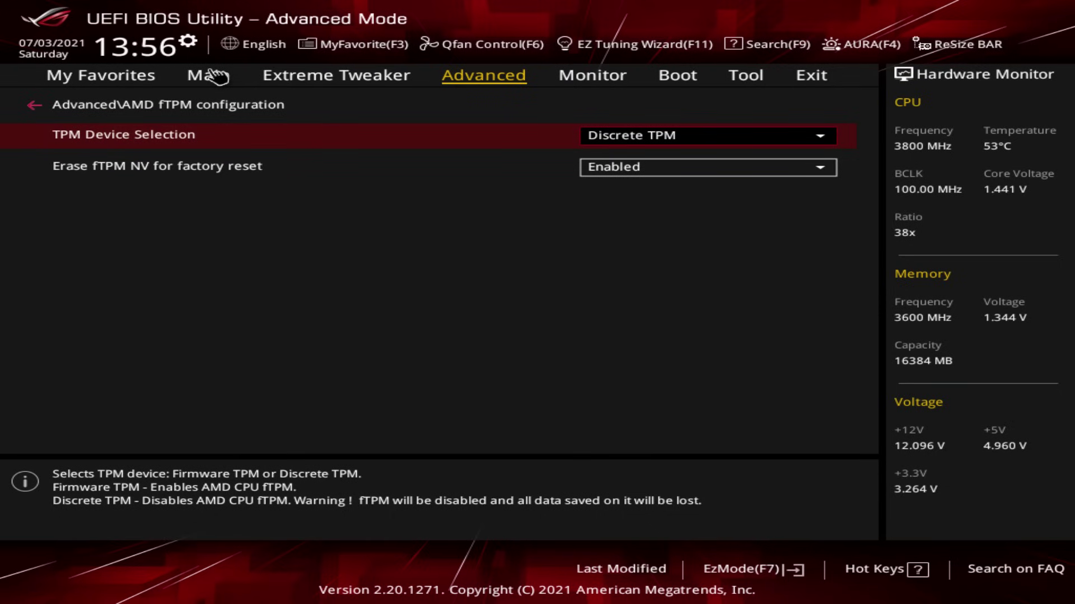
pyautogui.press('Return')
pyautogui.press('Up')
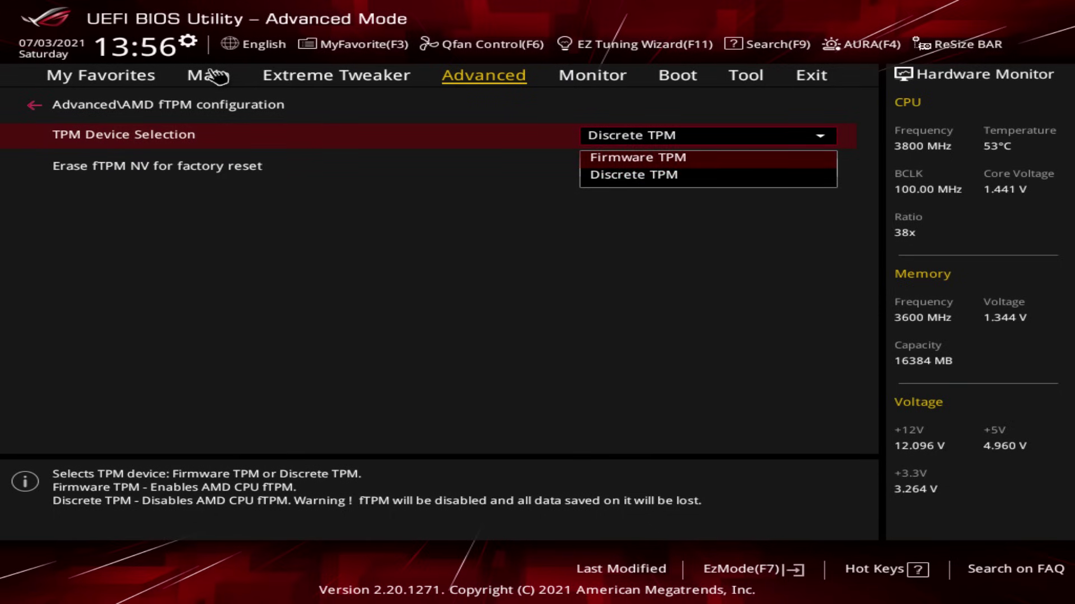
pyautogui.press('Return')
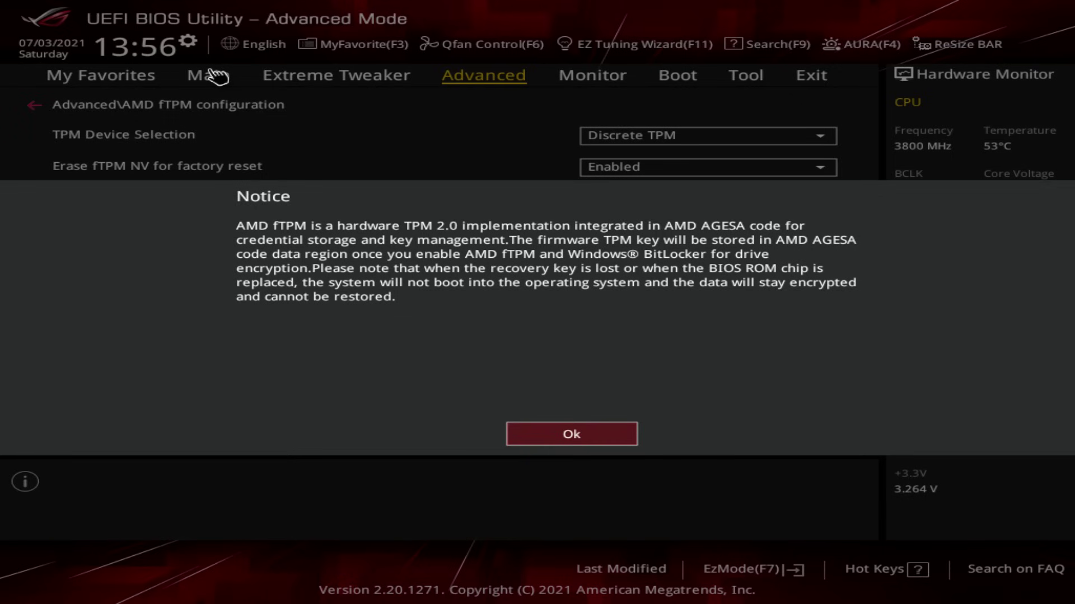
pyautogui.press('Return')
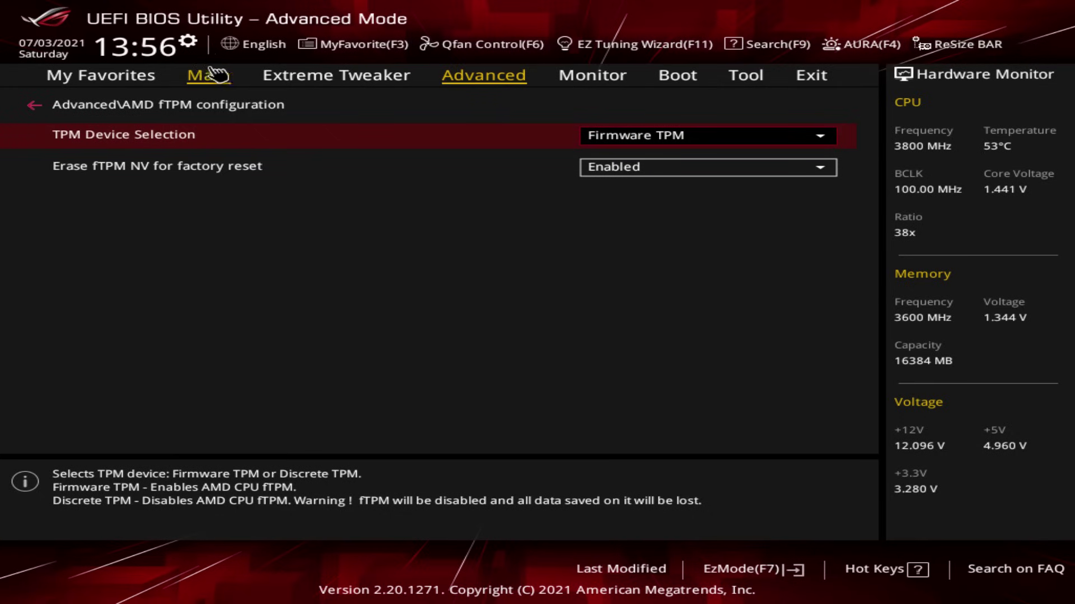
# - Review the pending changes from the exit options, return to the AMD fTPM configuration and request Save & reset there
pyautogui.click(815, 79)
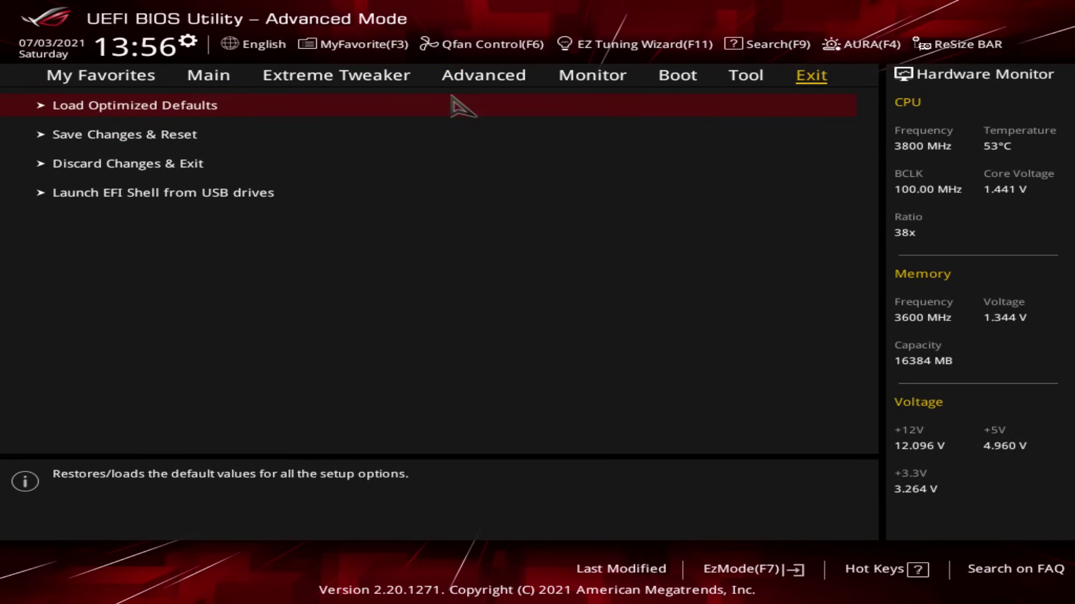
pyautogui.click(187, 135)
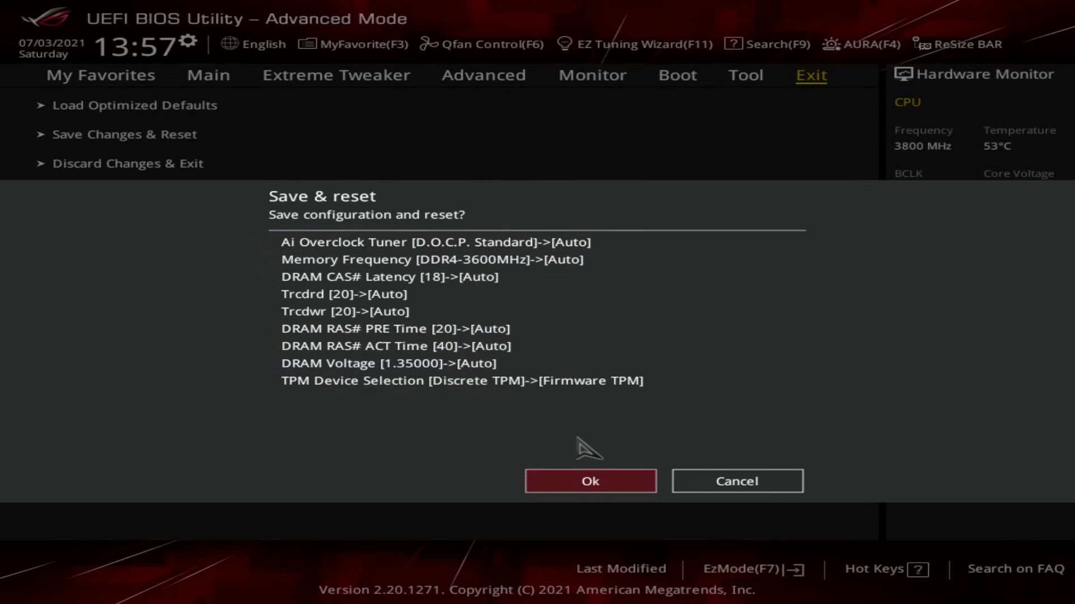
pyautogui.click(718, 480)
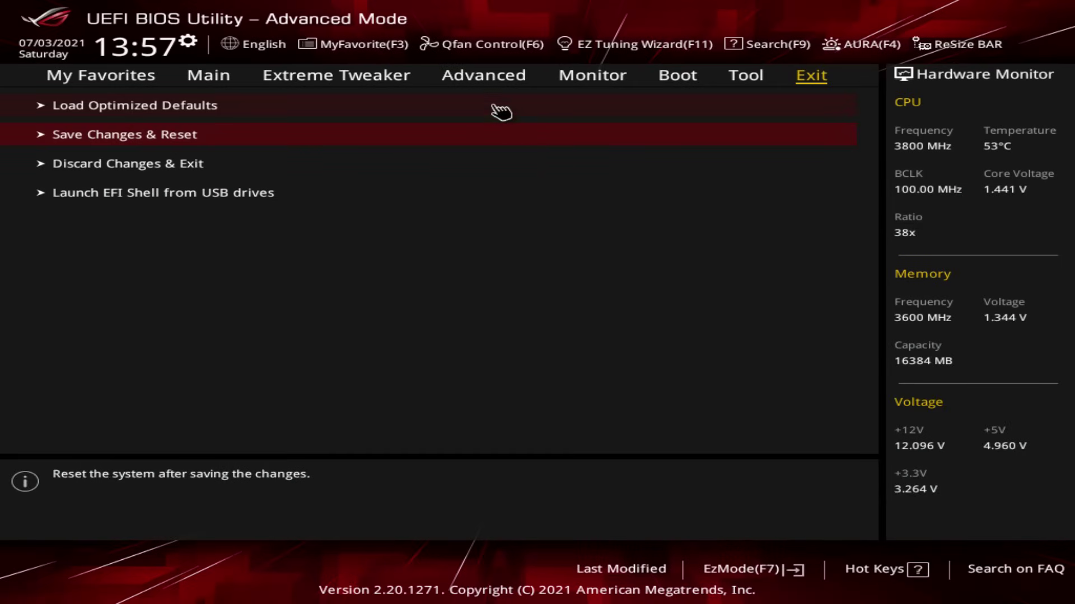
pyautogui.click(496, 85)
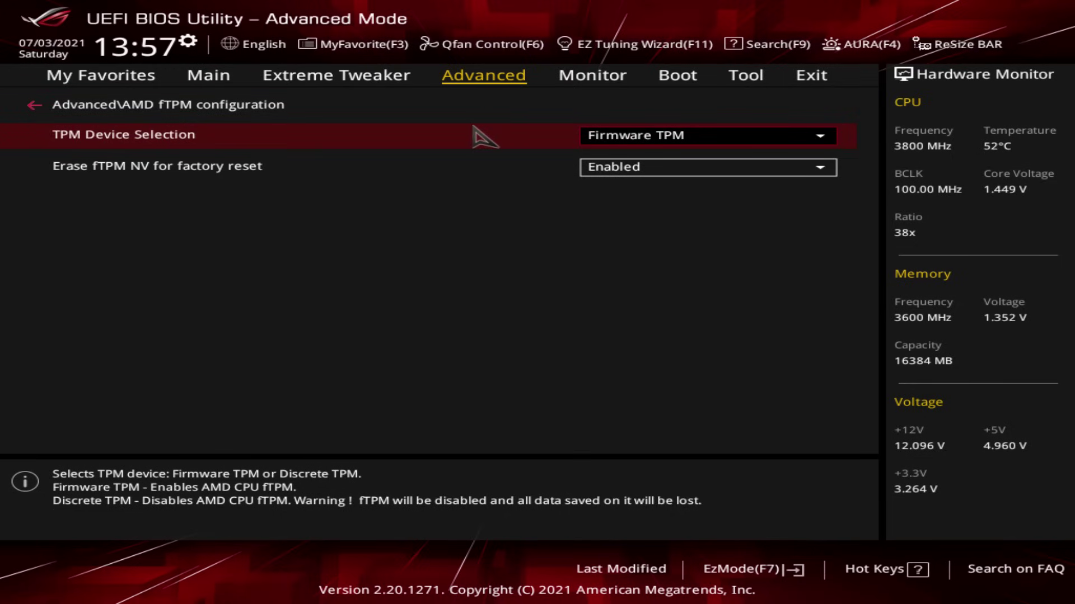
pyautogui.press('F10')
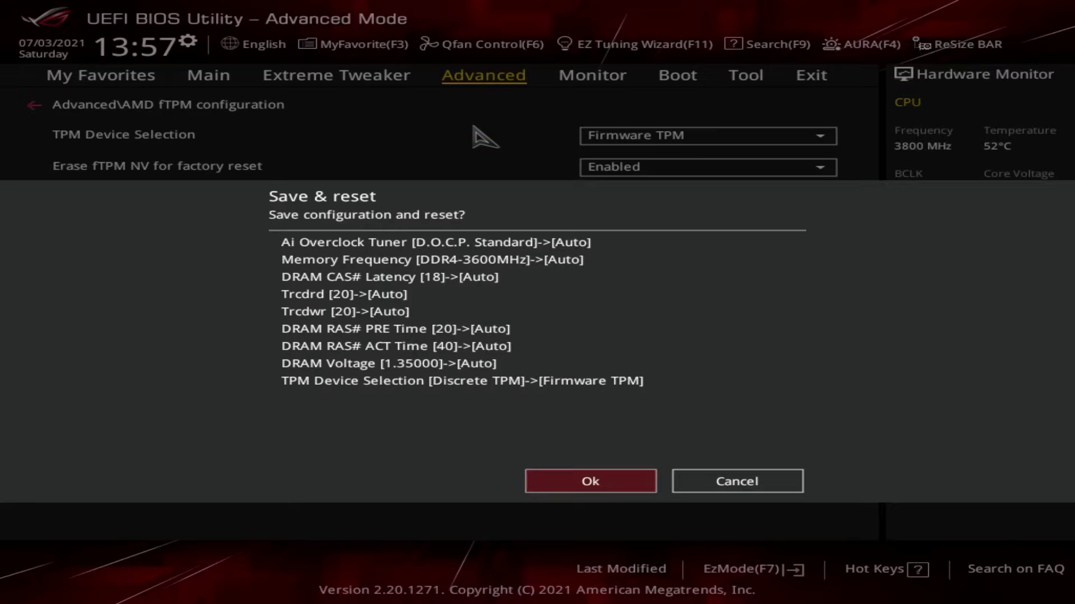
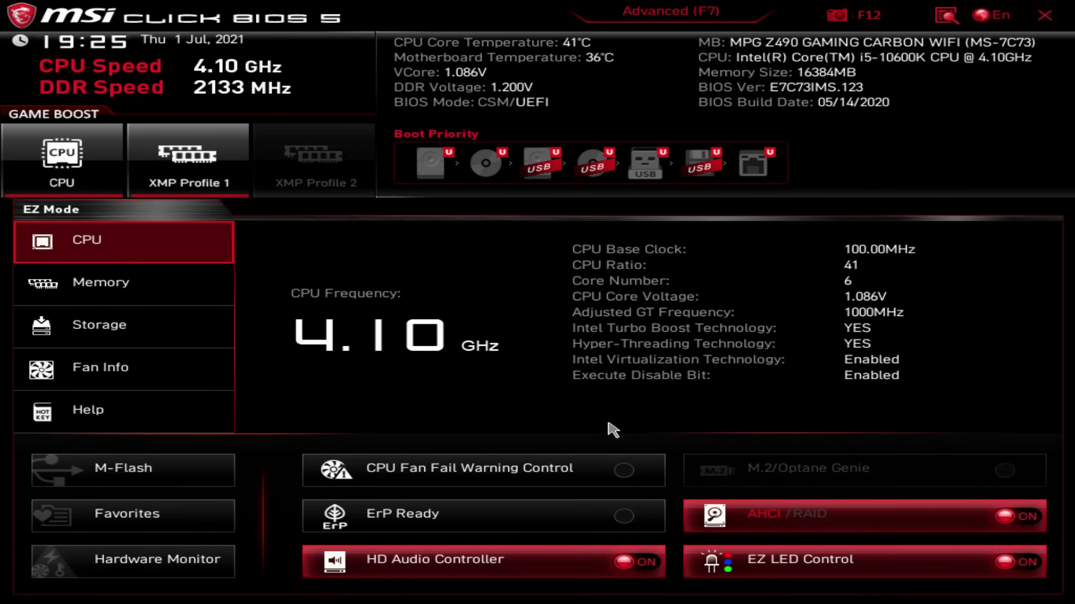
pyautogui.press('Tab')
pyautogui.press('Tab')
pyautogui.press('Tab')
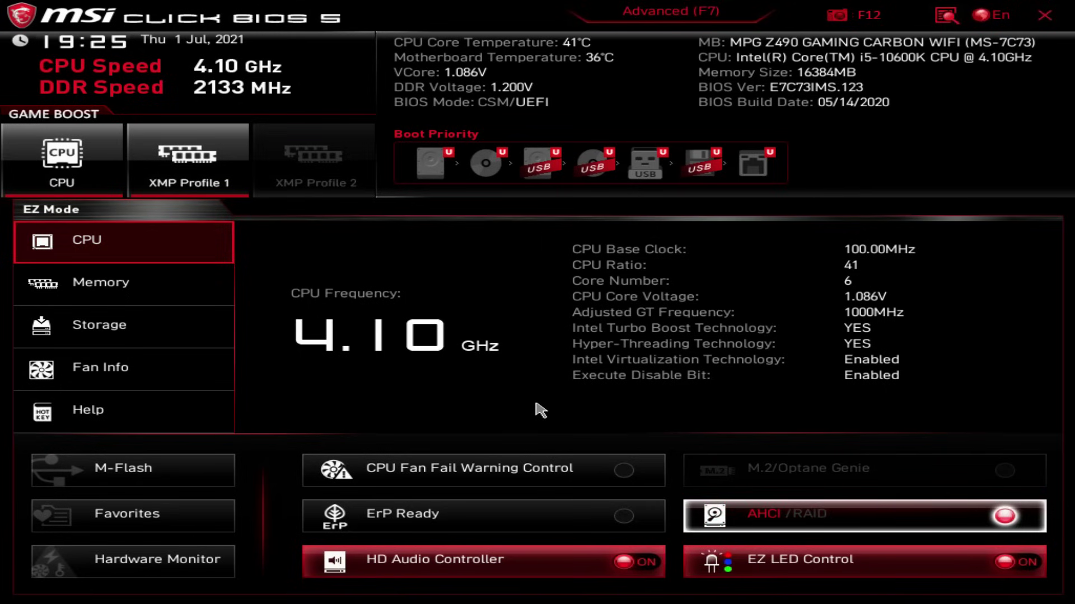
pyautogui.press('Return')
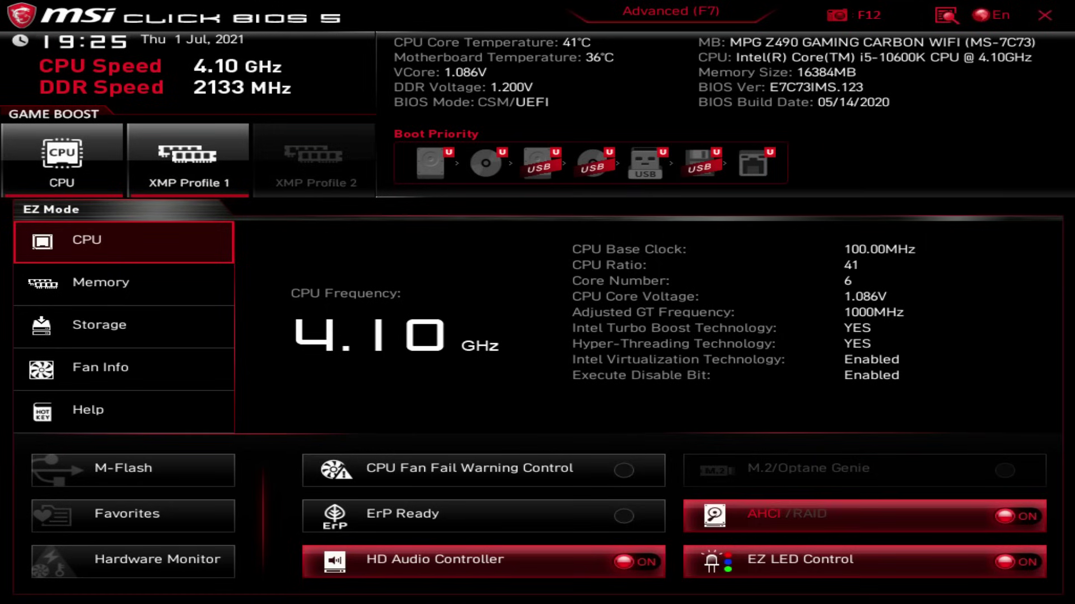
# - Switch the MSI BIOS to its advanced mode and open Trusted Computing in the Security settings
pyautogui.click(716, 16)
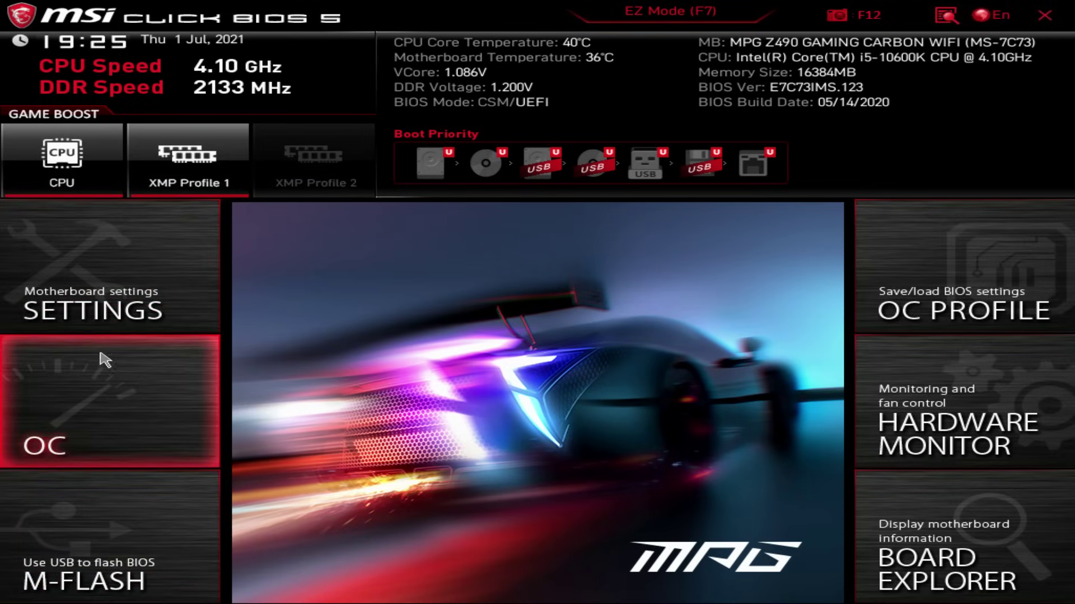
pyautogui.click(98, 284)
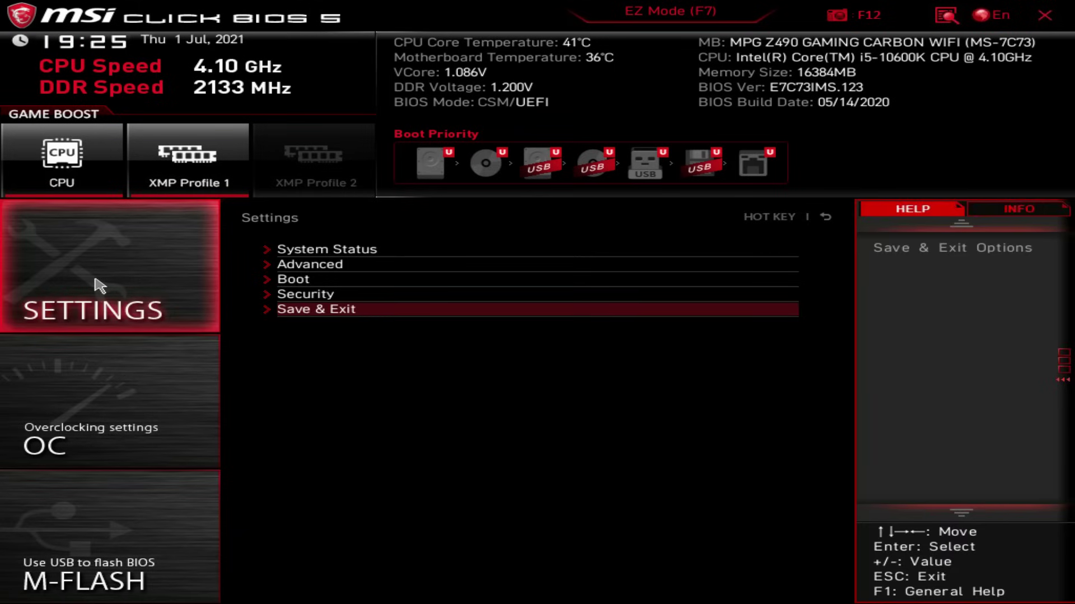
pyautogui.press('Up')
pyautogui.press('Up')
pyautogui.press('Up')
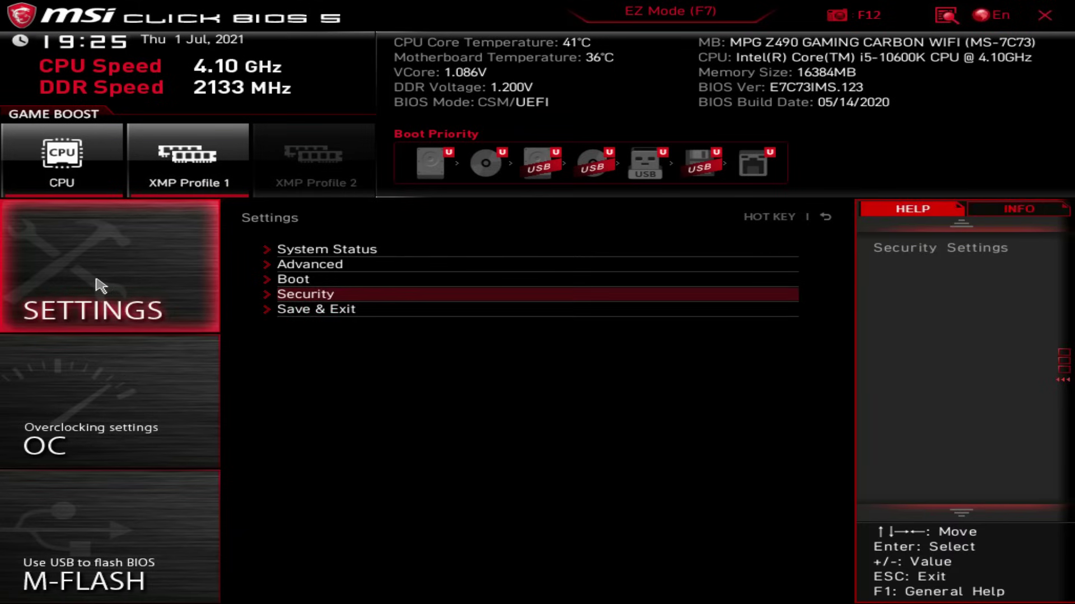
pyautogui.press('Down')
pyautogui.press('Down')
pyautogui.press('Up')
pyautogui.press('Up')
pyautogui.press('Up')
pyautogui.click(309, 295)
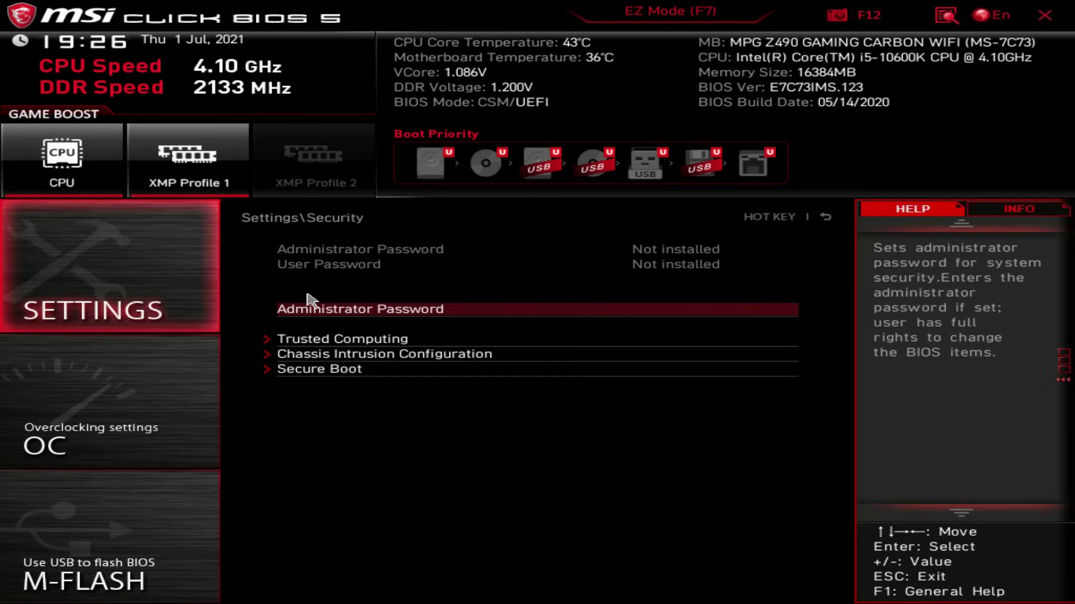
pyautogui.click(326, 341)
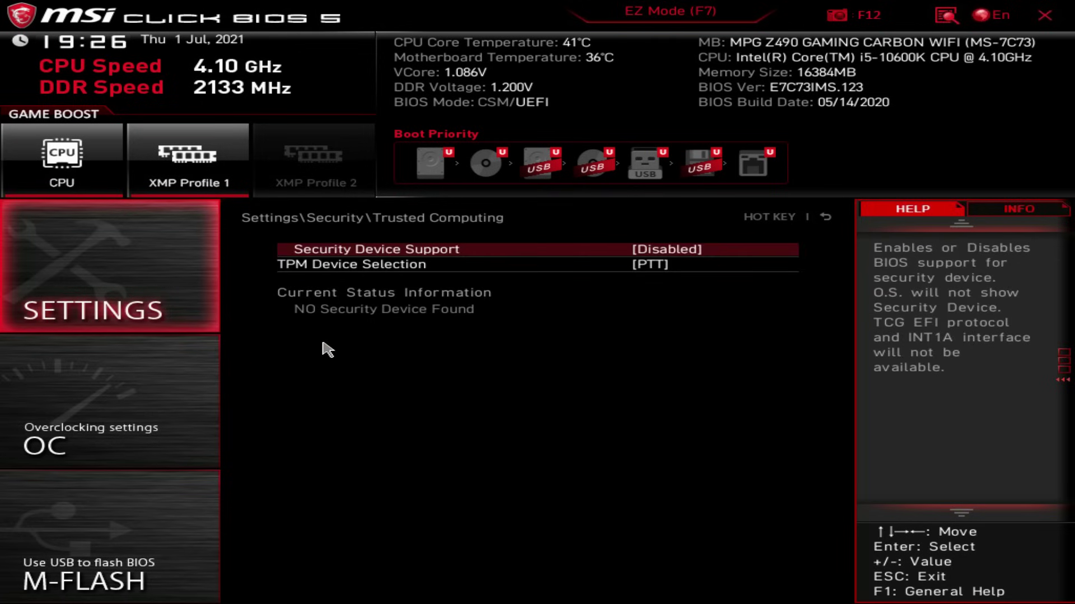
# - Set Security Device Support to Enabled and choose PTT for TPM Device Selection
pyautogui.click(689, 257)
pyautogui.click(433, 344)
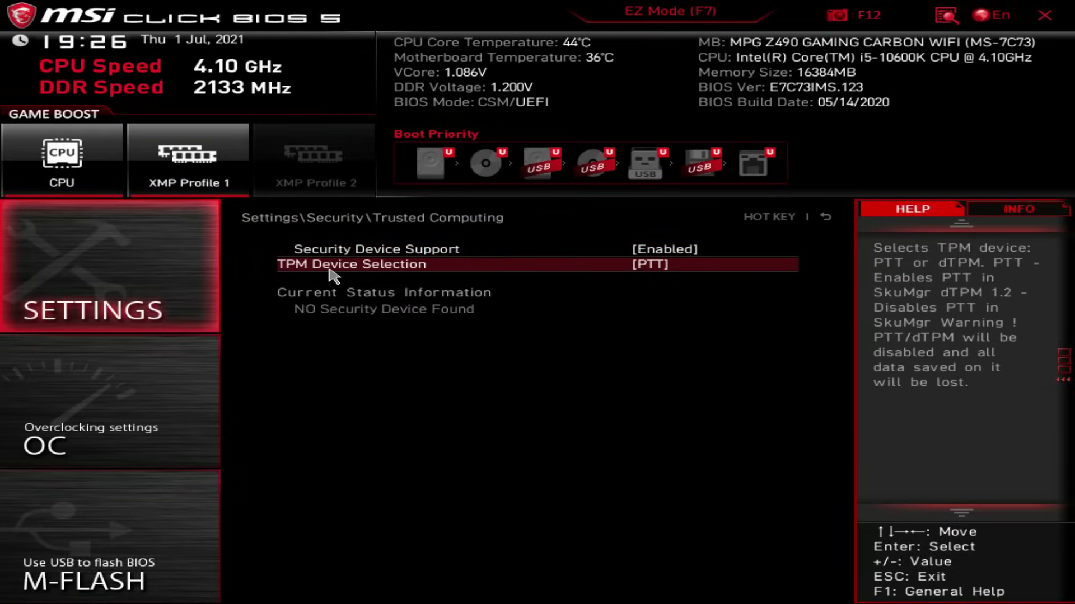
pyautogui.click(653, 266)
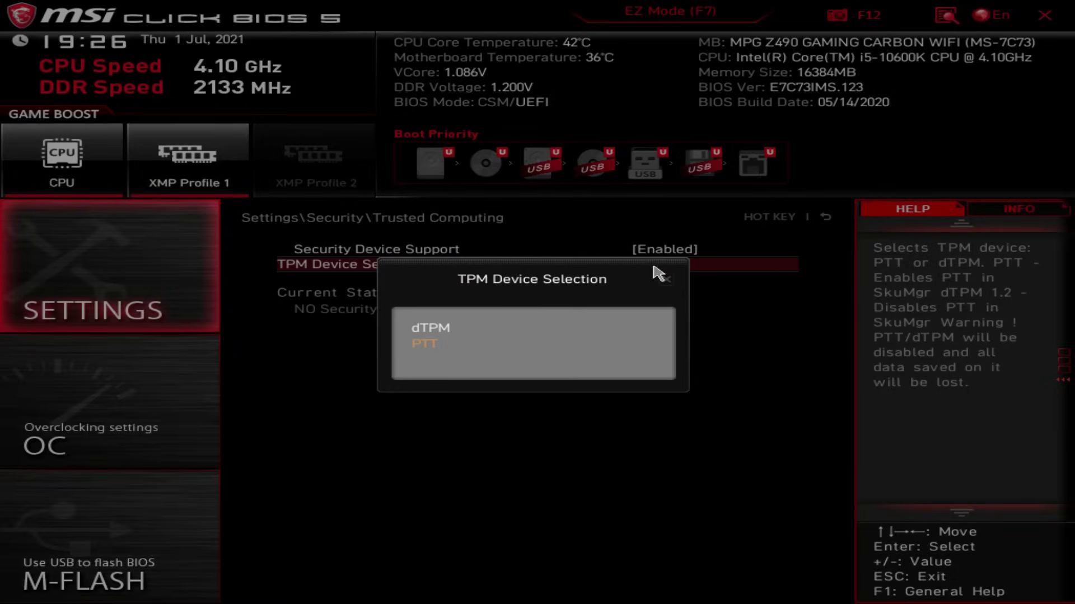
pyautogui.click(433, 349)
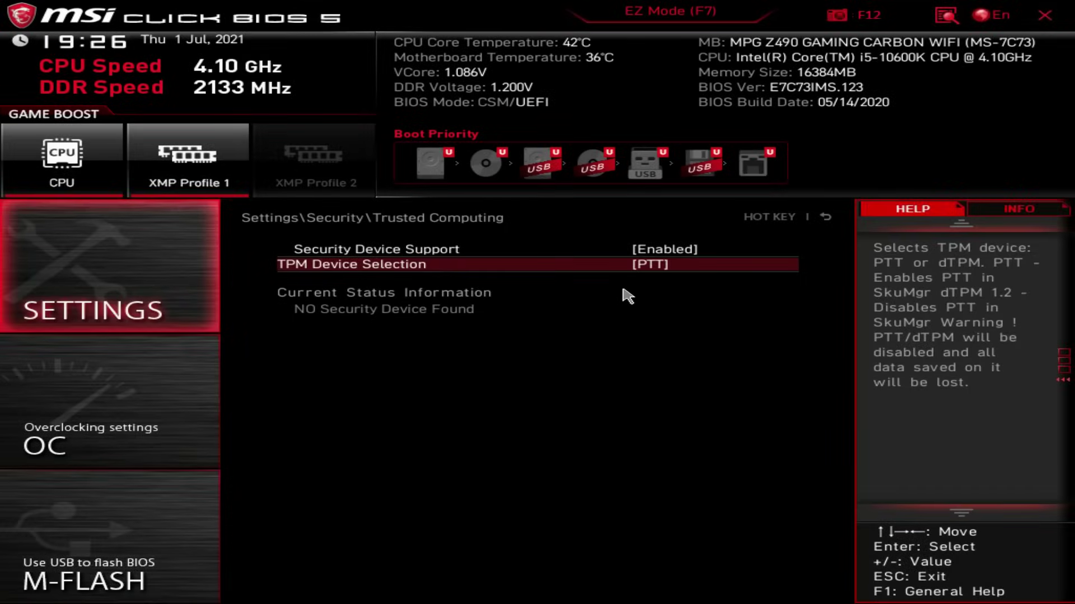
# - Switch TPM Device Selection to dTPM and back to PTT, and request saving the configuration
pyautogui.click(647, 275)
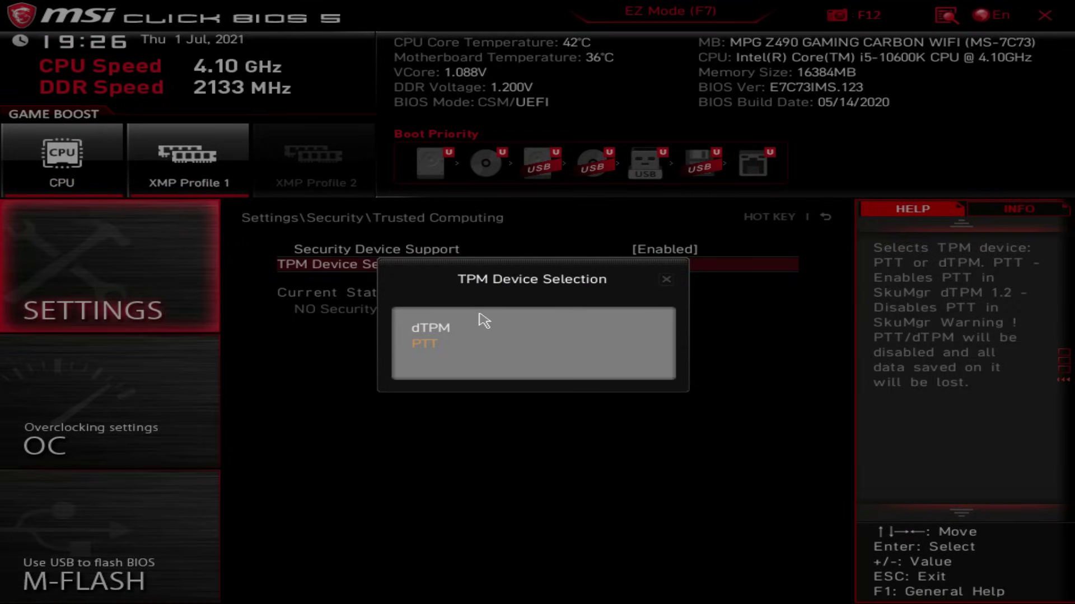
pyautogui.click(445, 332)
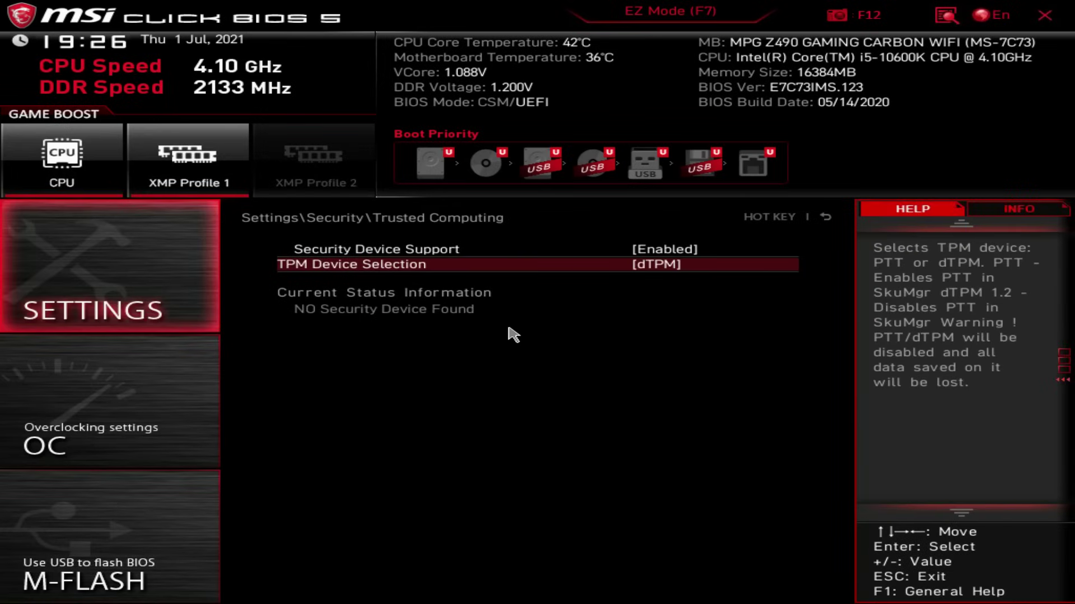
pyautogui.click(668, 273)
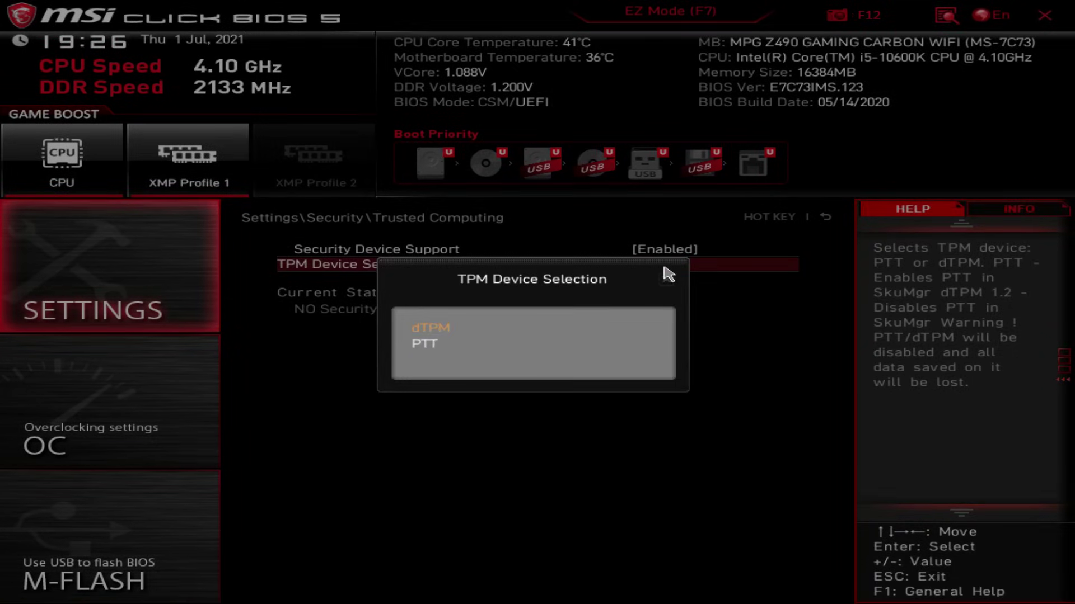
pyautogui.click(434, 345)
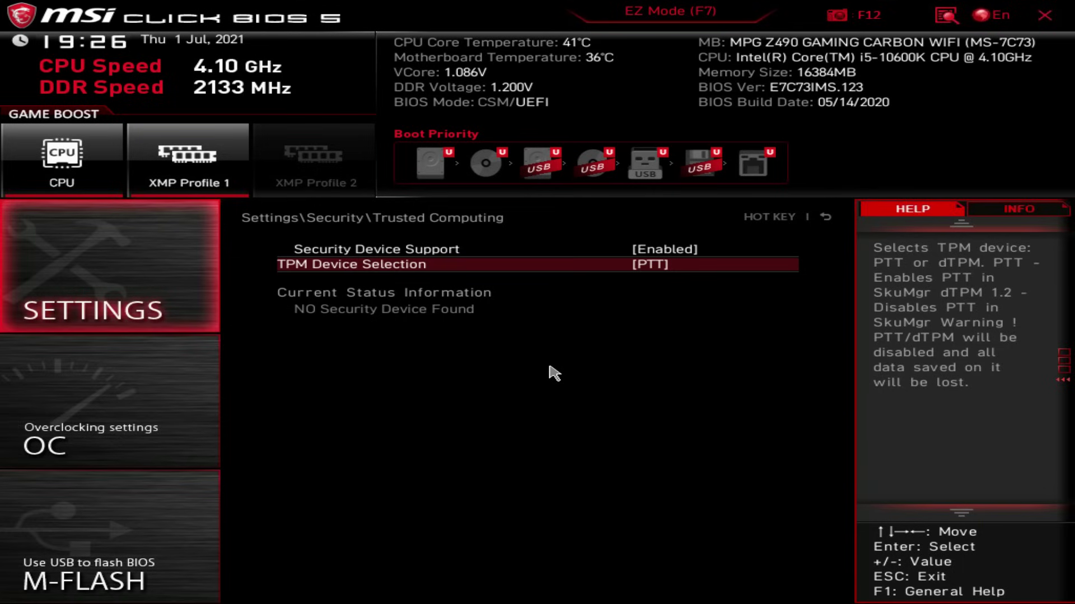
pyautogui.press('F10')
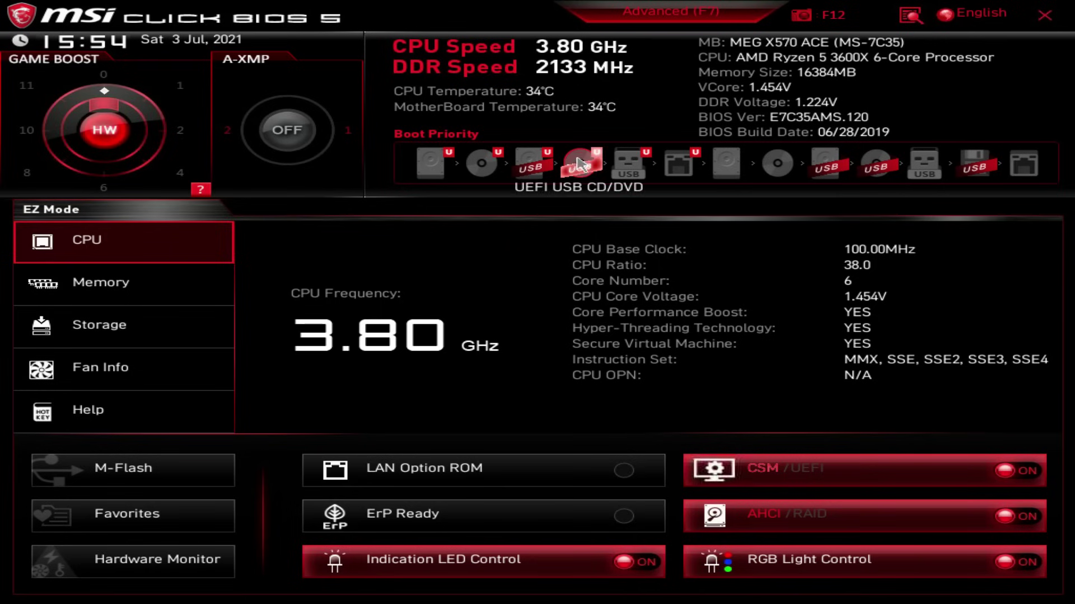
# - Switch the MSI MEG X570 ACE BIOS to its advanced mode and open Trusted Computing in the Security settings
pyautogui.press('F7')
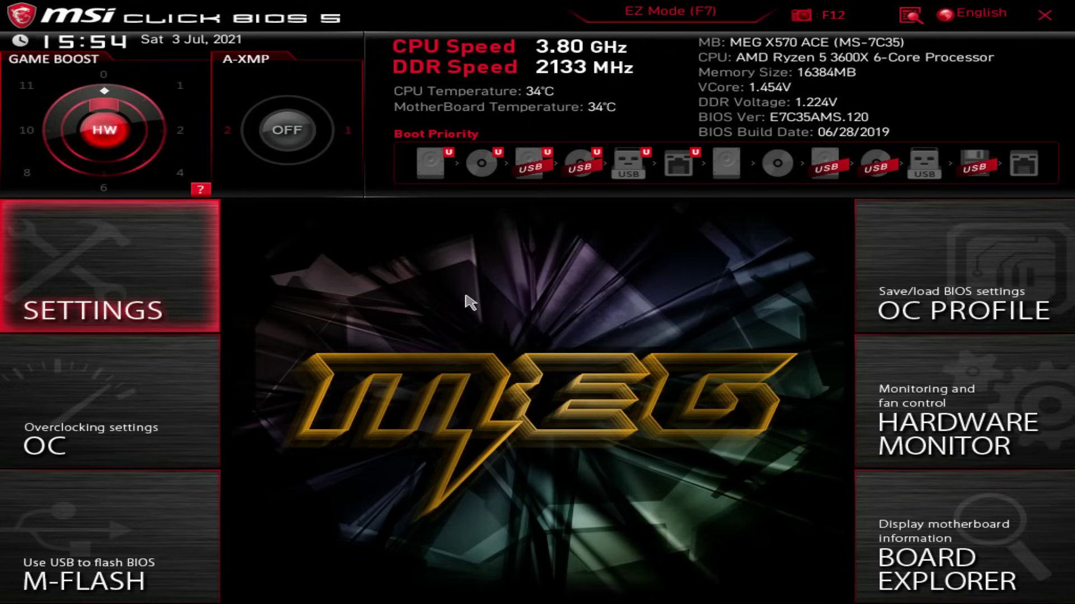
pyautogui.click(159, 315)
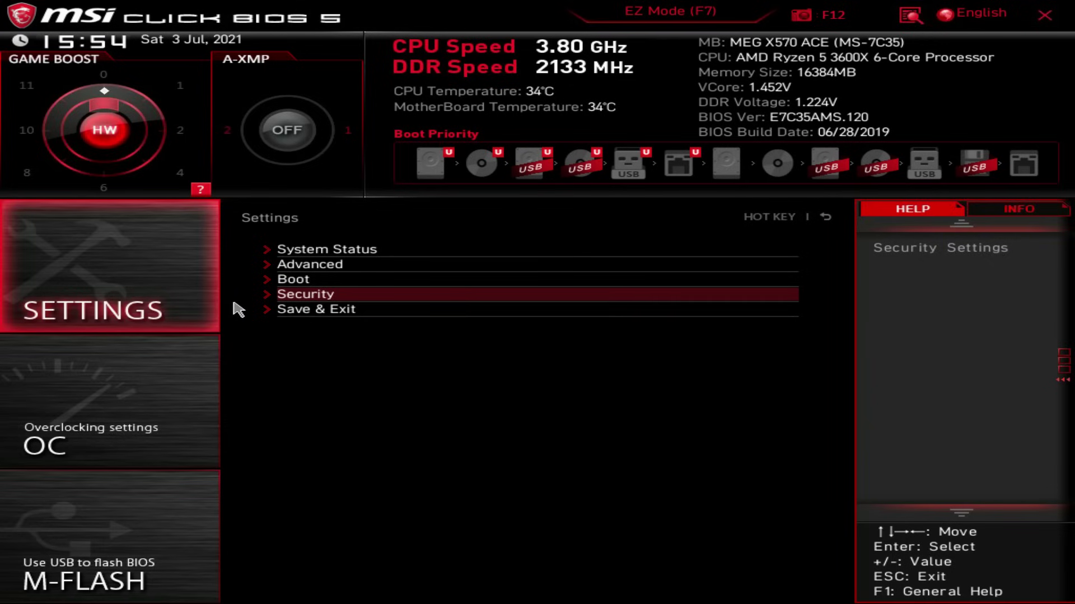
pyautogui.click(290, 299)
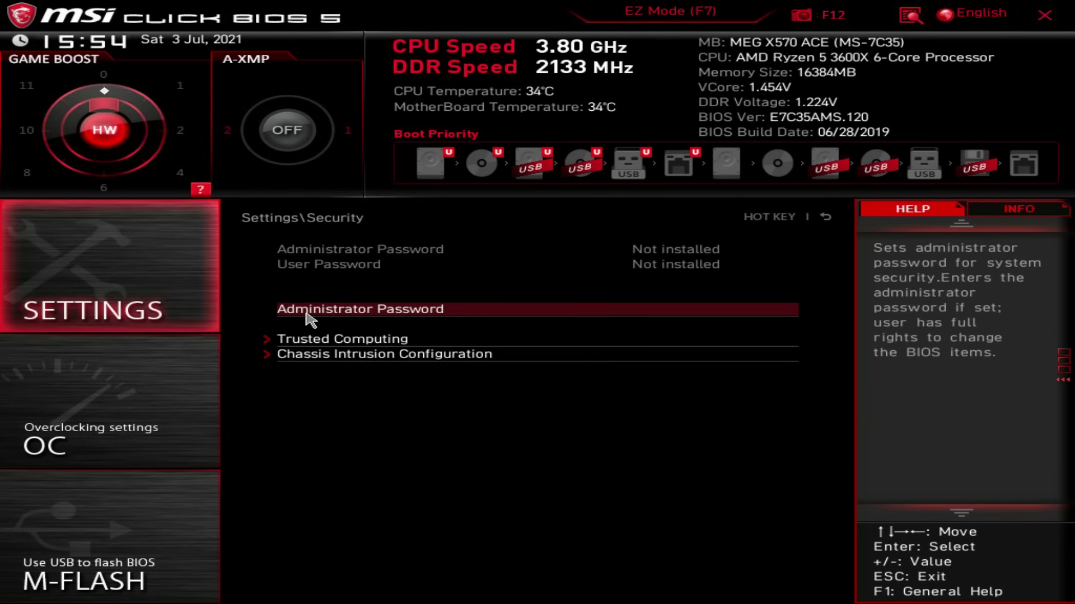
pyautogui.click(360, 340)
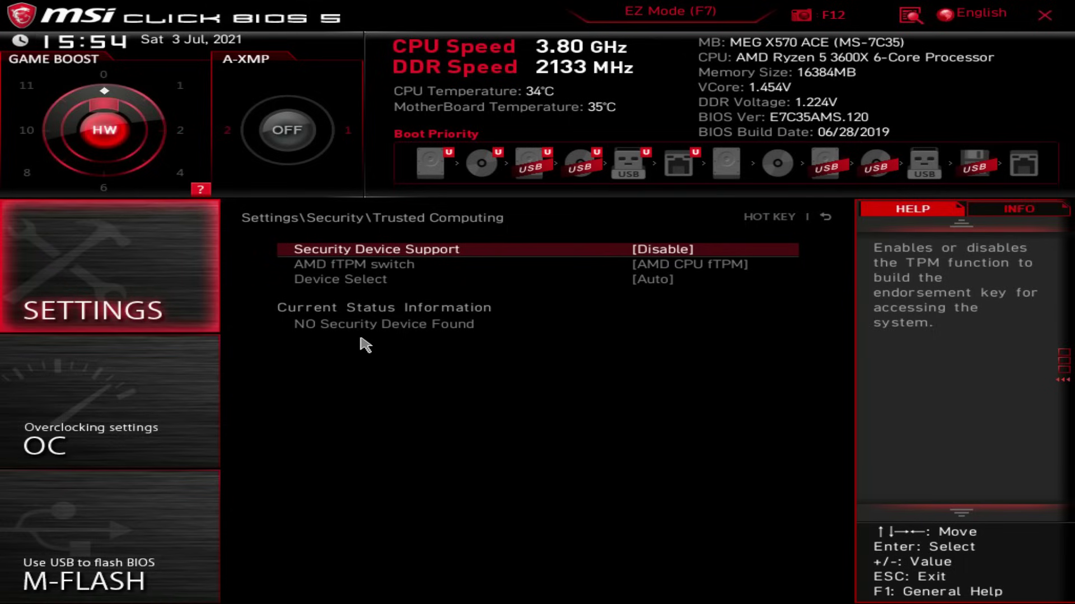
# - Set Security Device Support to Enable, keep AMD fTPM switch on AMD CPU fTPM, and request saving the configuration
pyautogui.press('Return')
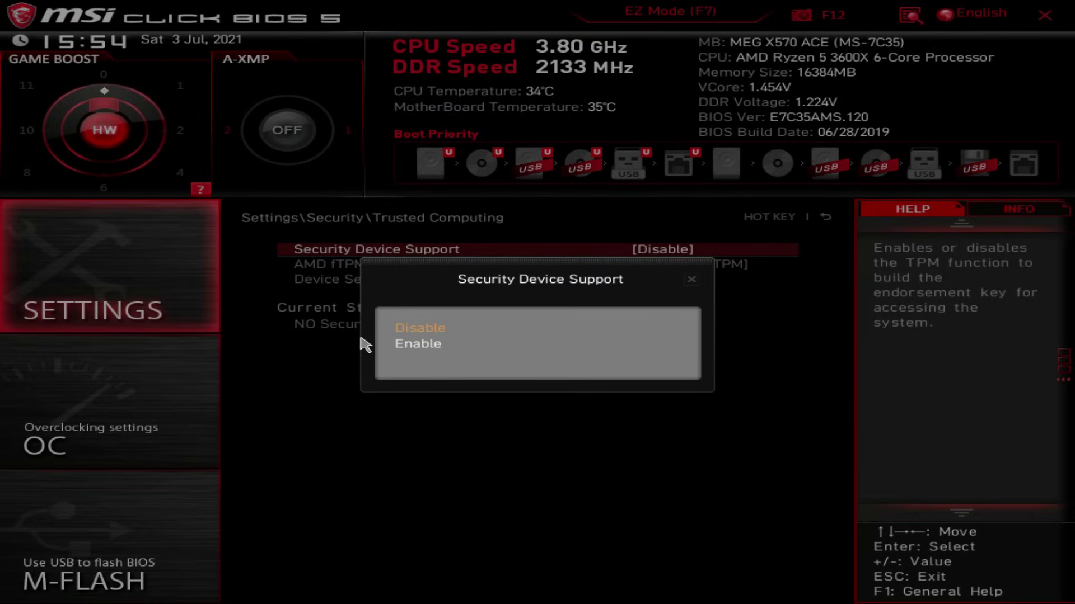
pyautogui.press('Down')
pyautogui.press('Return')
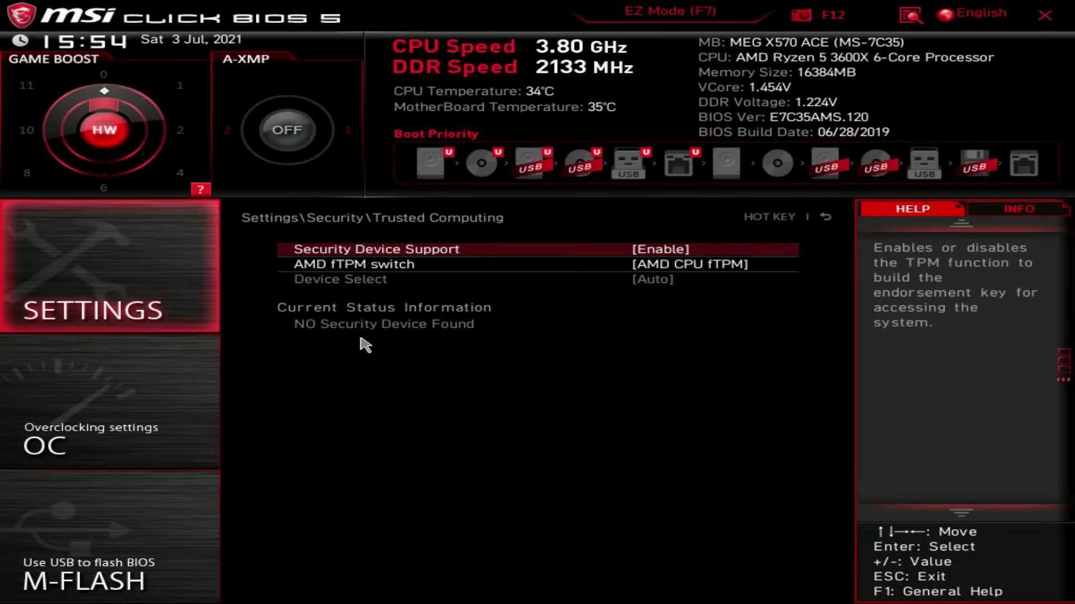
pyautogui.press('Down')
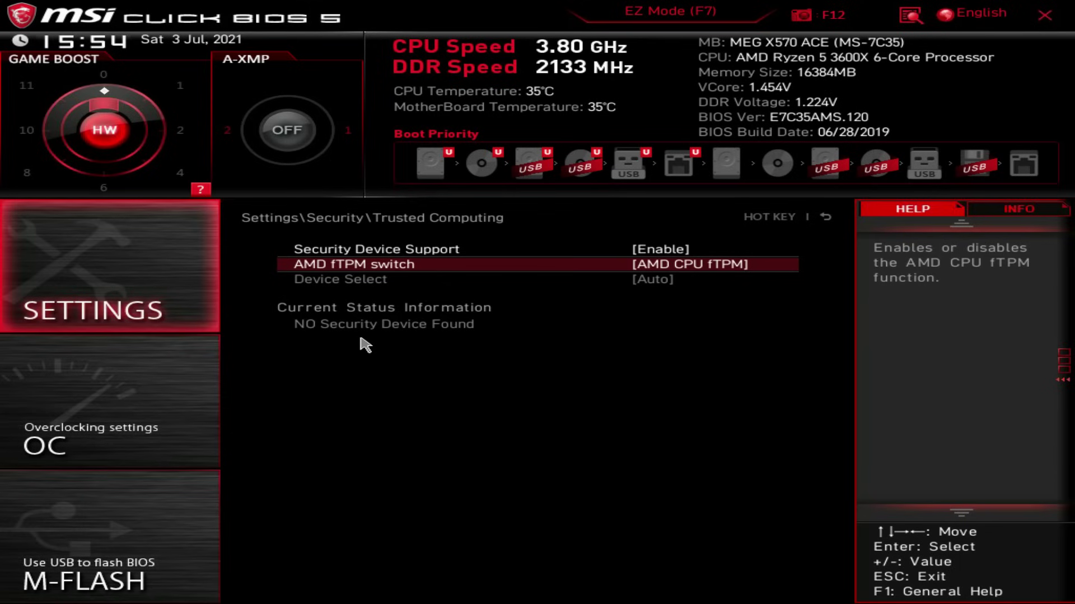
pyautogui.press('F10')
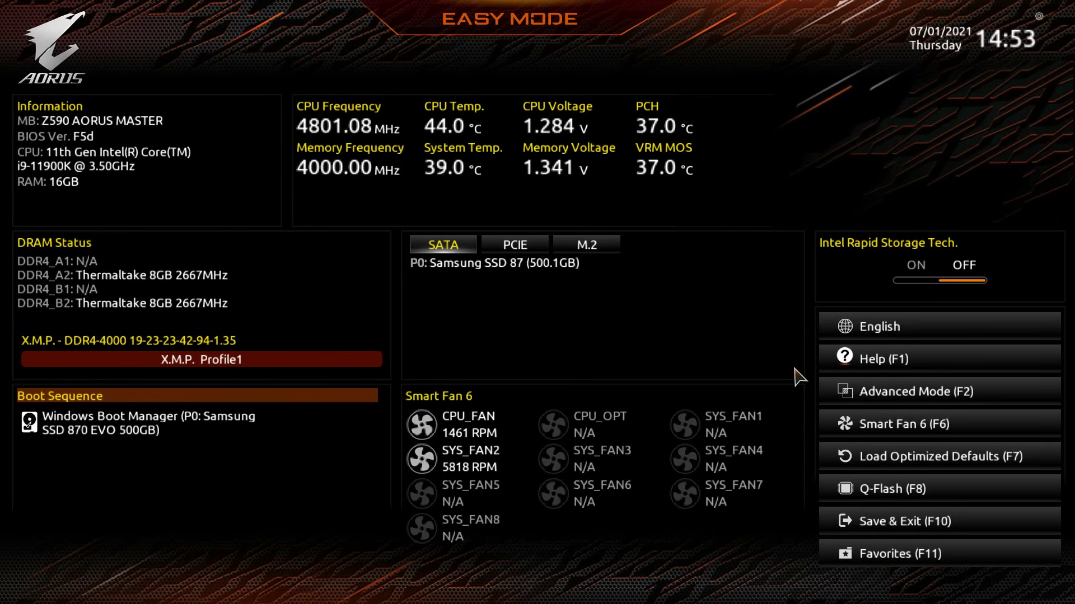
# - Switch the Z590 AORUS MASTER BIOS to Advanced Mode and bring up its Settings page
pyautogui.click(928, 392)
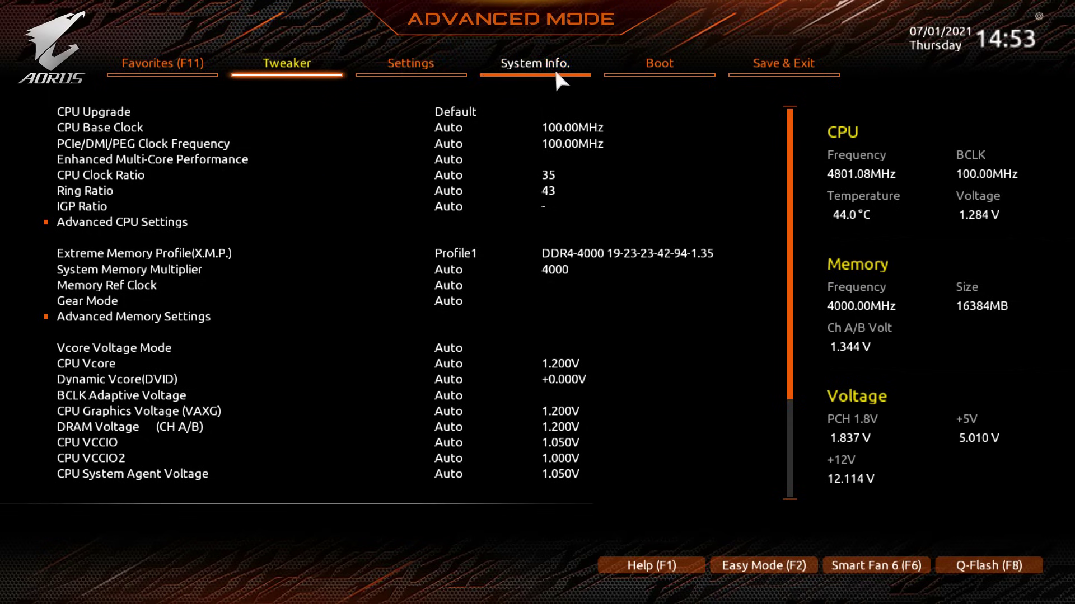
pyautogui.click(406, 76)
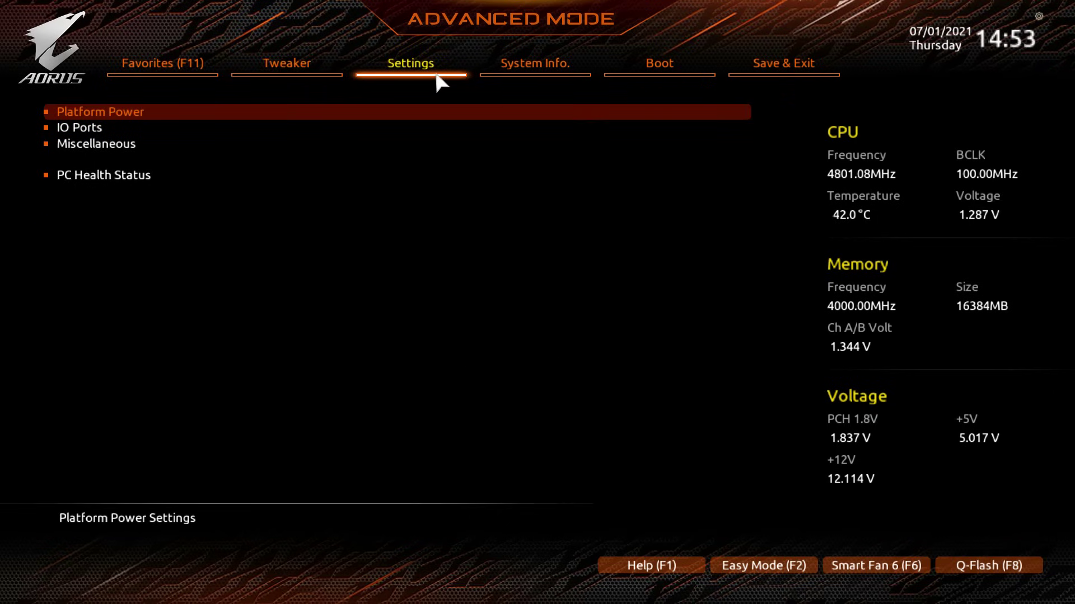
pyautogui.click(493, 72)
pyautogui.click(404, 71)
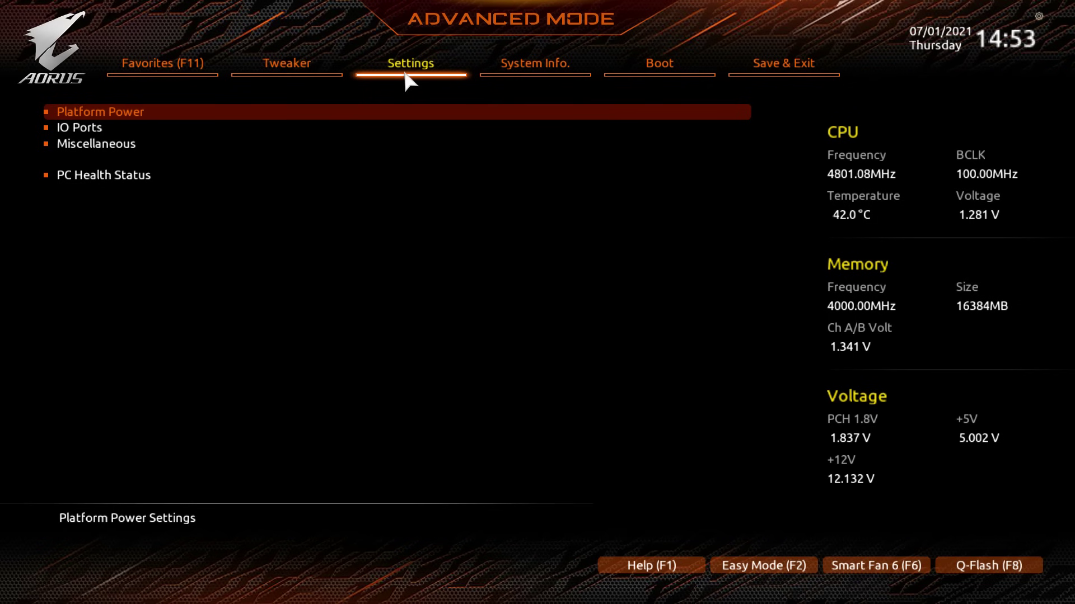
pyautogui.press('F11')
pyautogui.press('Right')
pyautogui.press('Right')
pyautogui.press('Right')
pyautogui.press('Right')
pyautogui.press('Right')
pyautogui.press('Left')
pyautogui.press('Left')
pyautogui.press('Left')
pyautogui.press('Left')
pyautogui.press('Right')
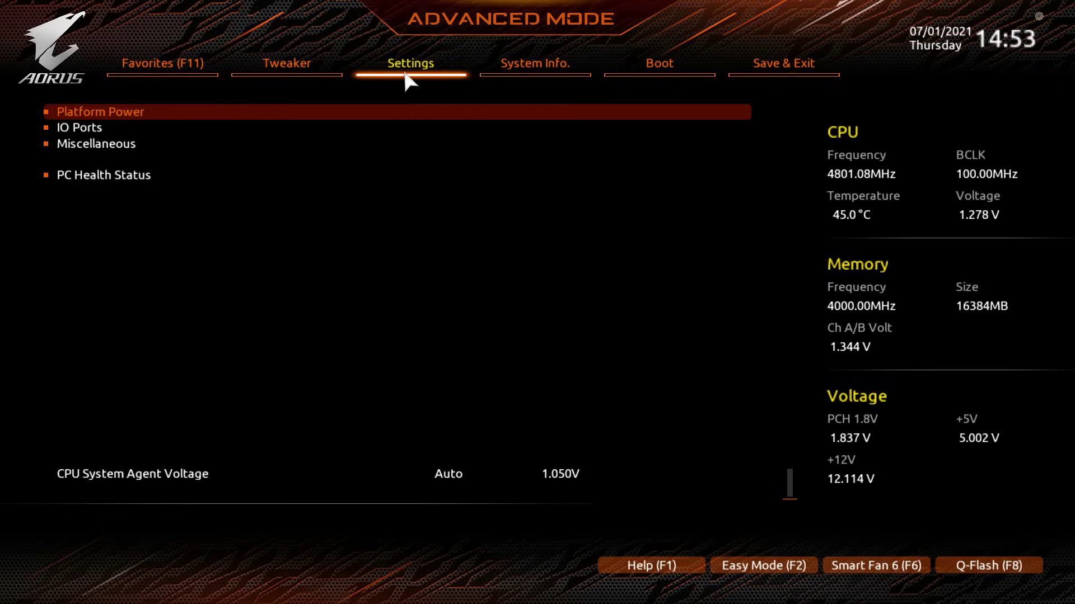
pyautogui.press('Left')
pyautogui.press('Right')
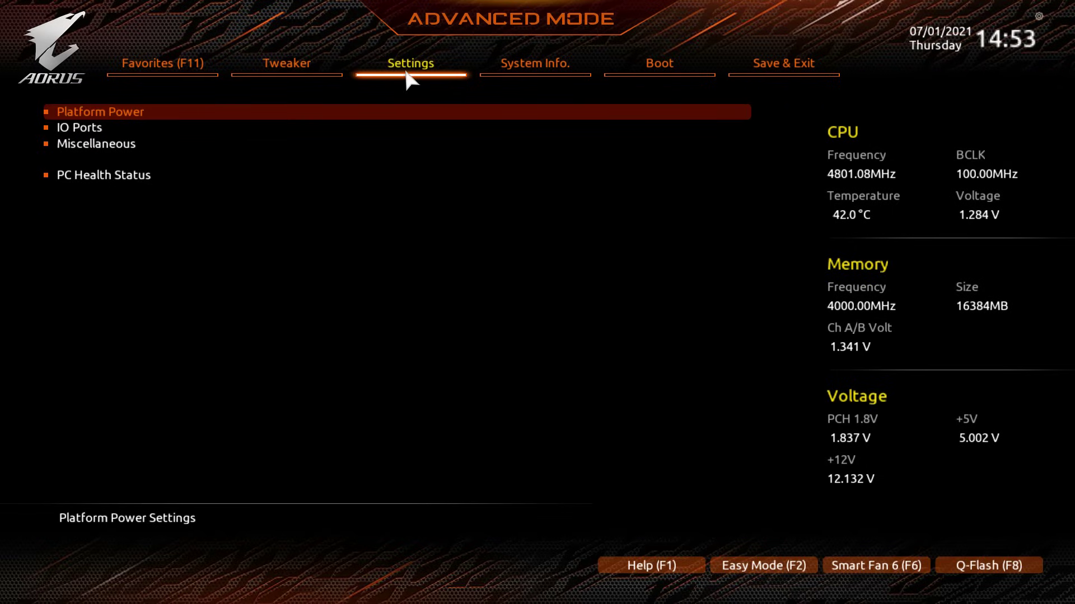
# - Open the Miscellaneous settings and set Intel Platform Trust Technology (PTT) to Enabled
pyautogui.click(109, 149)
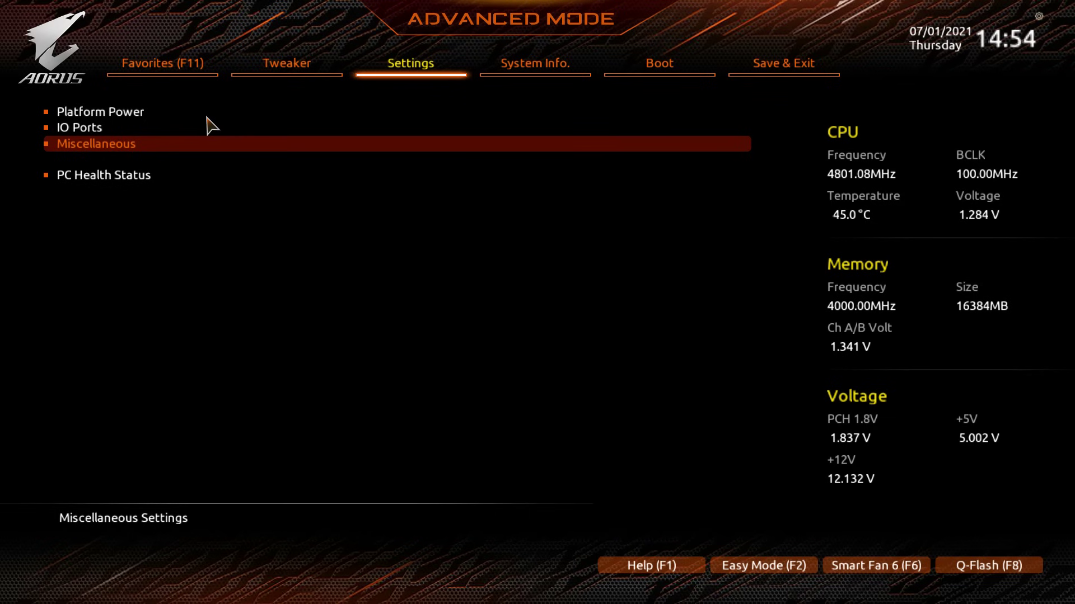
pyautogui.press('Return')
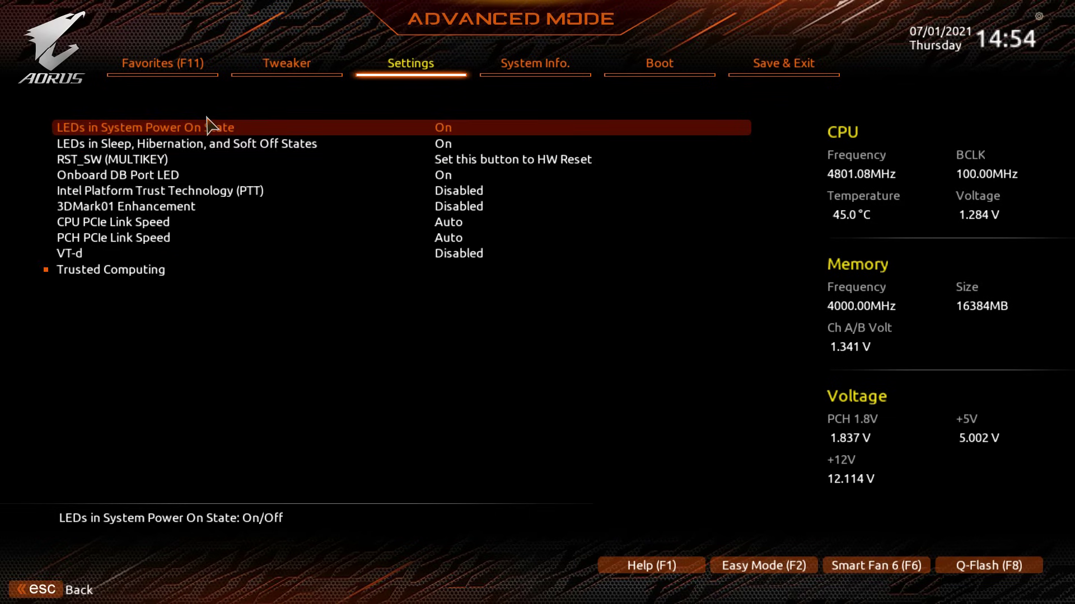
pyautogui.press('Down')
pyautogui.press('Down')
pyautogui.press('Down')
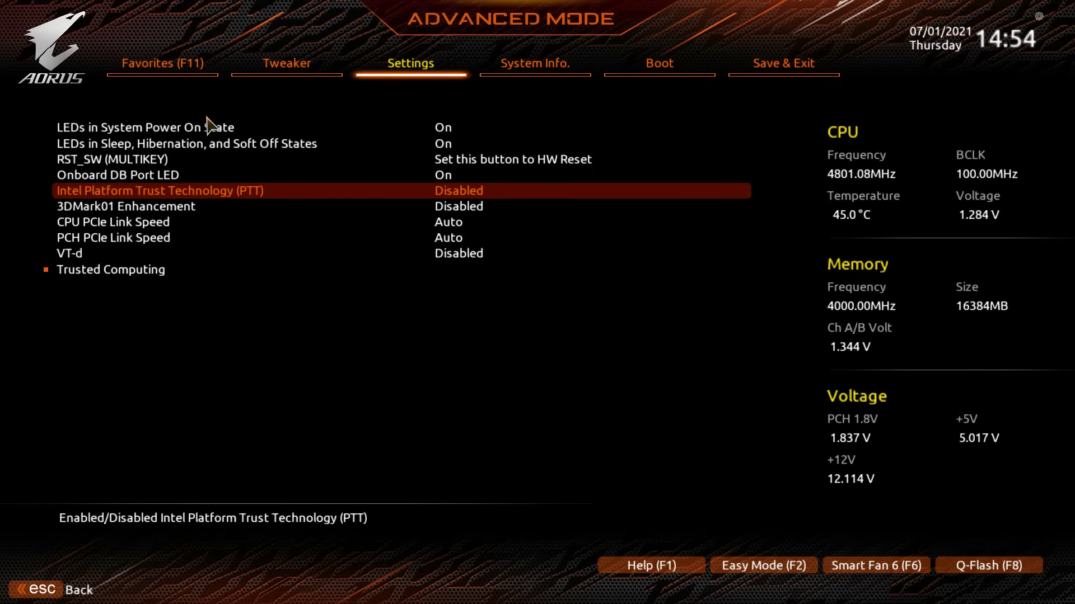
pyautogui.press('Return')
pyautogui.press('Down')
pyautogui.press('Up')
pyautogui.press('Down')
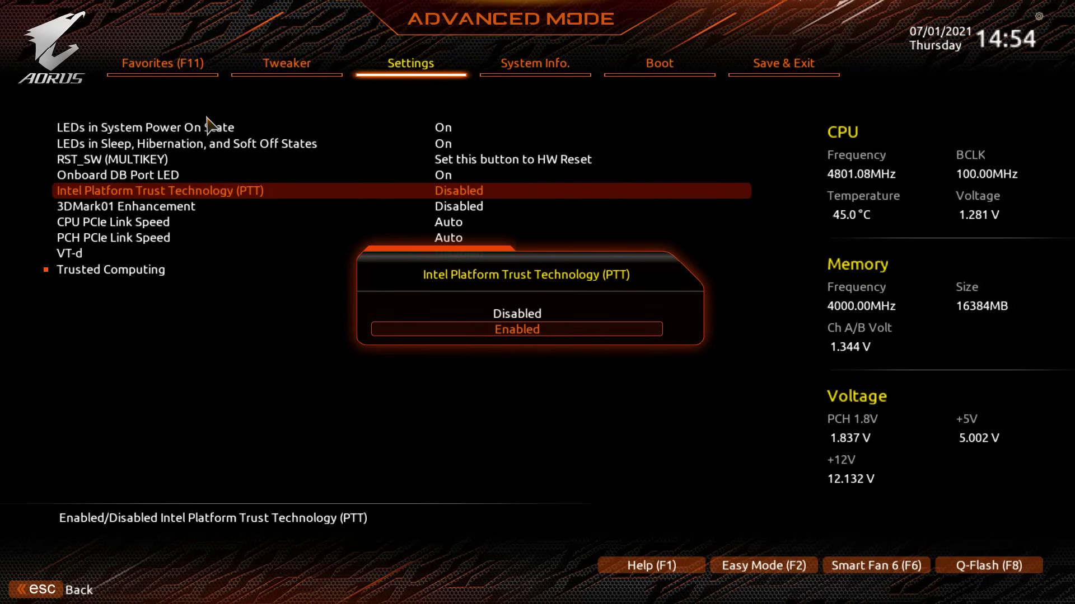
pyautogui.press('Return')
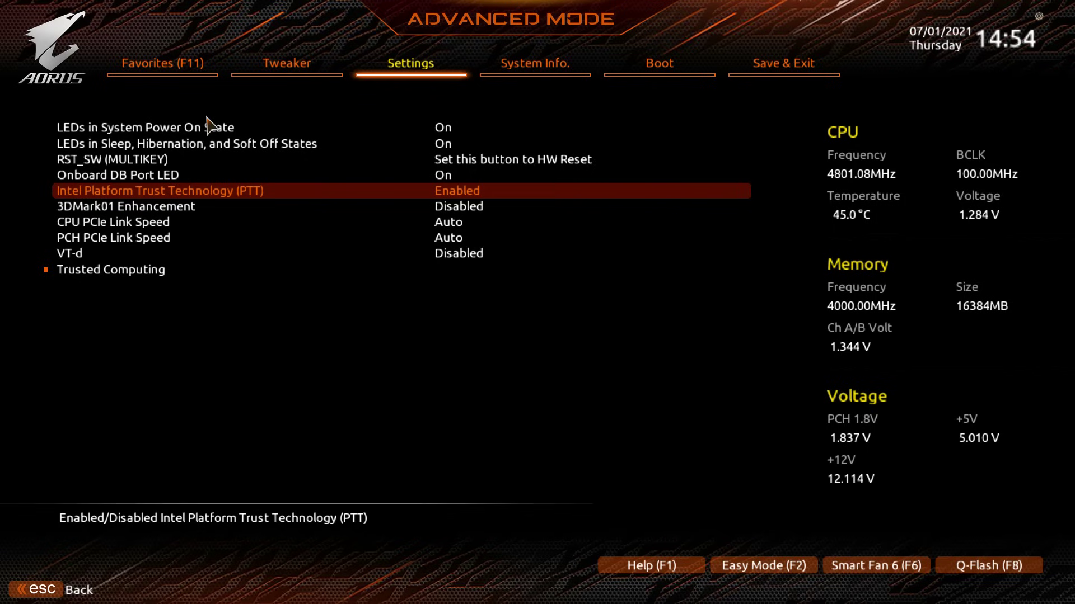
# - Request Save & Exit Setup, review the pending change in the confirmation, and dismiss it without saving
pyautogui.press('Right')
pyautogui.press('Right')
pyautogui.press('Right')
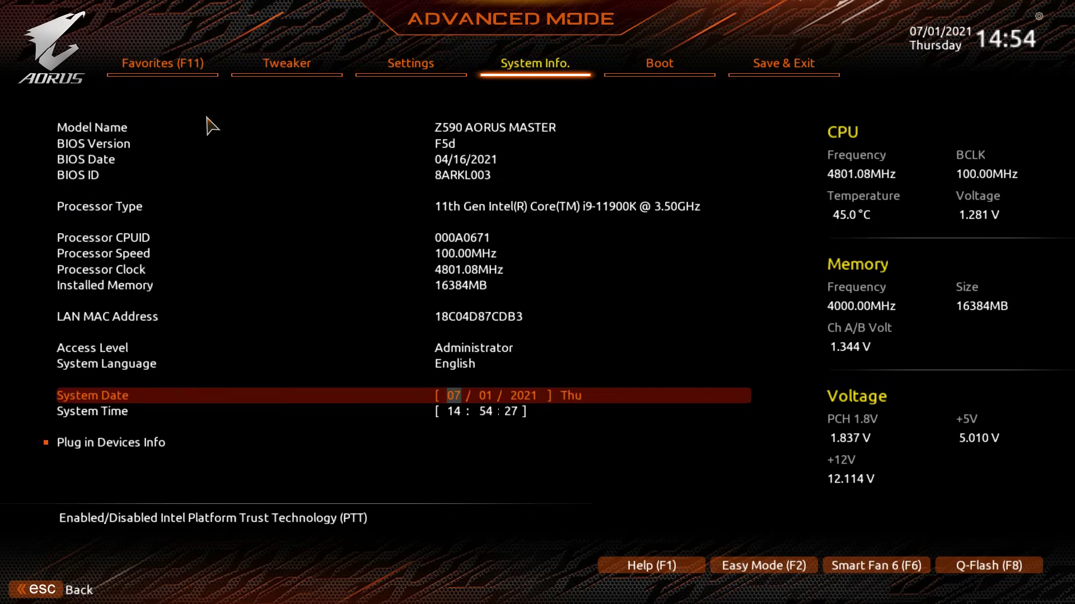
pyautogui.press('Down')
pyautogui.press('Up')
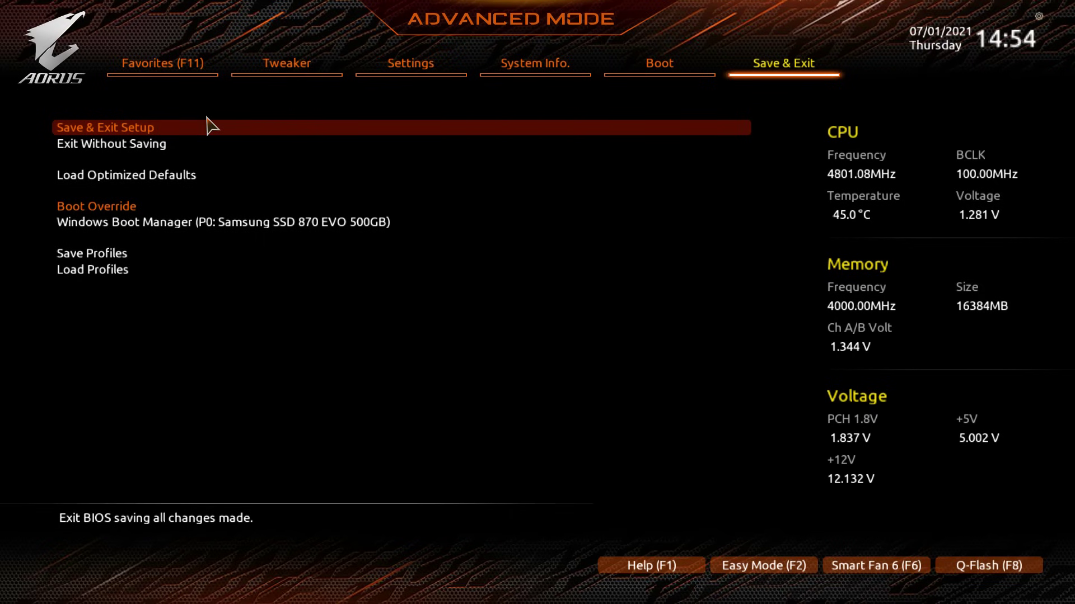
pyautogui.press('Return')
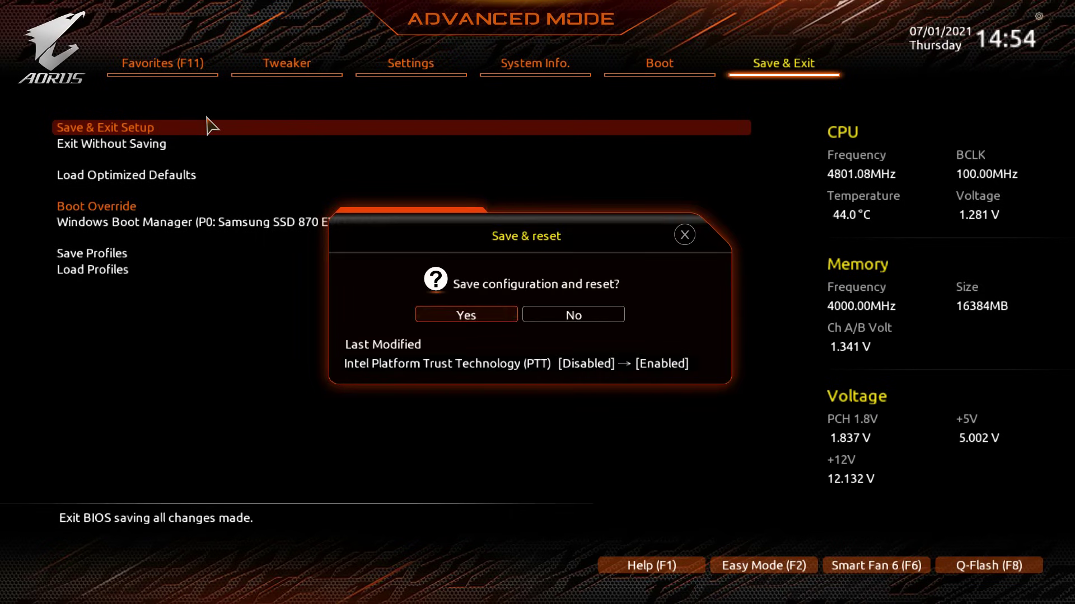
pyautogui.press('Down')
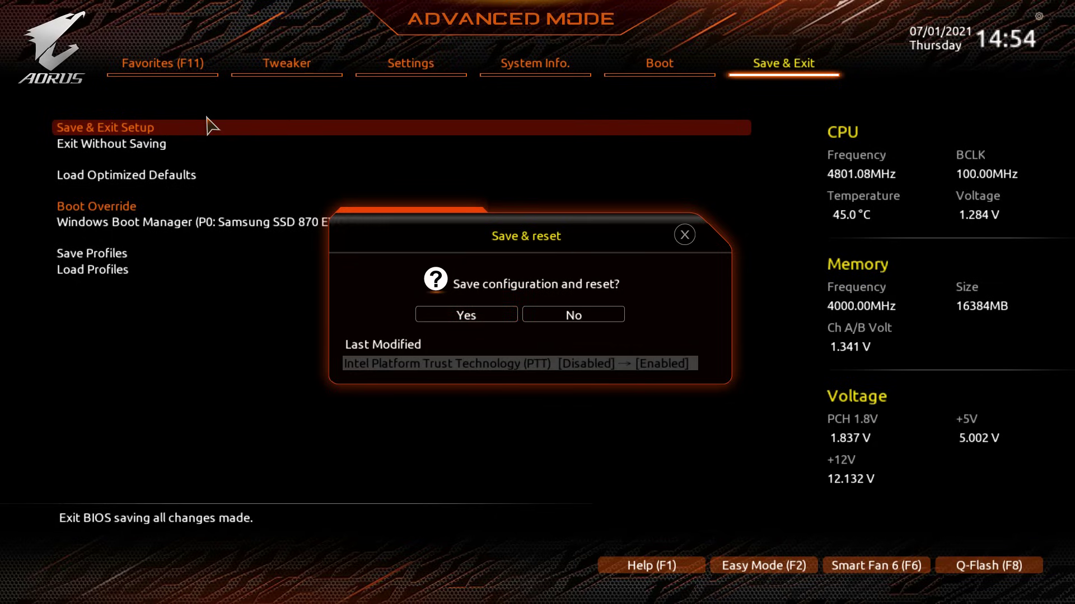
pyautogui.press('Escape')
# - Return to Intel Platform Trust Technology (PTT) in the Miscellaneous settings and request saving the configuration from there
pyautogui.press('Left')
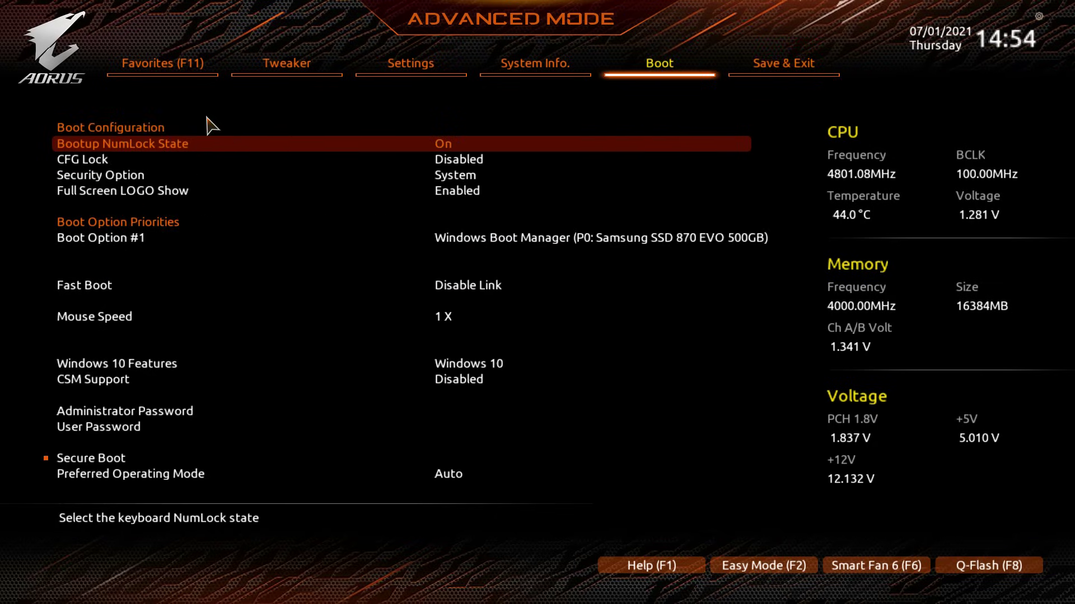
pyautogui.press('Left')
pyautogui.press('Left')
pyautogui.press('Return')
pyautogui.press('Down')
pyautogui.press('Down')
pyautogui.press('Down')
pyautogui.press('Down')
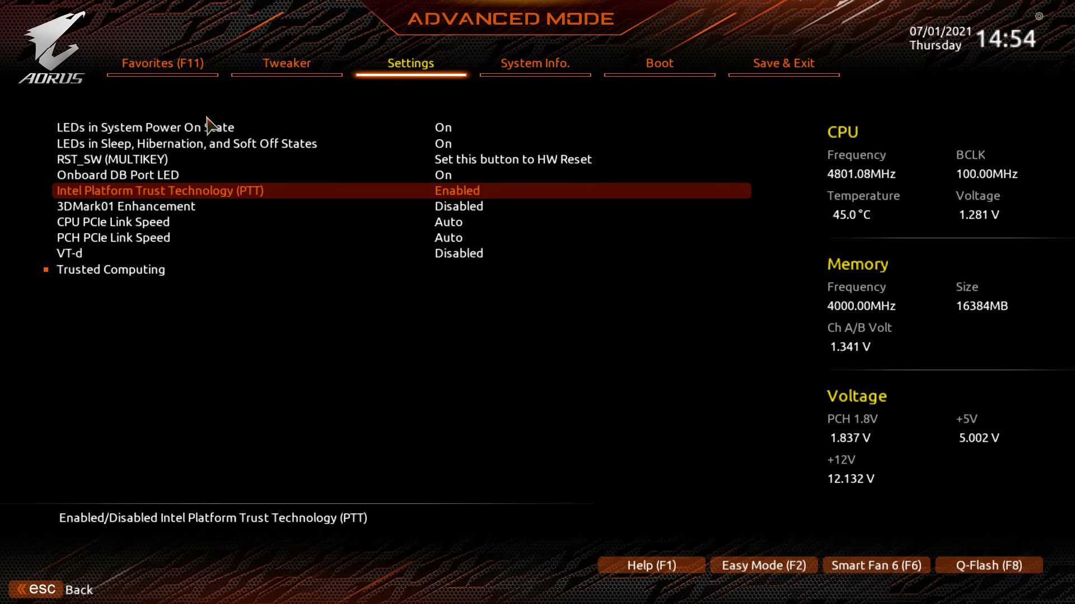
pyautogui.press('F10')
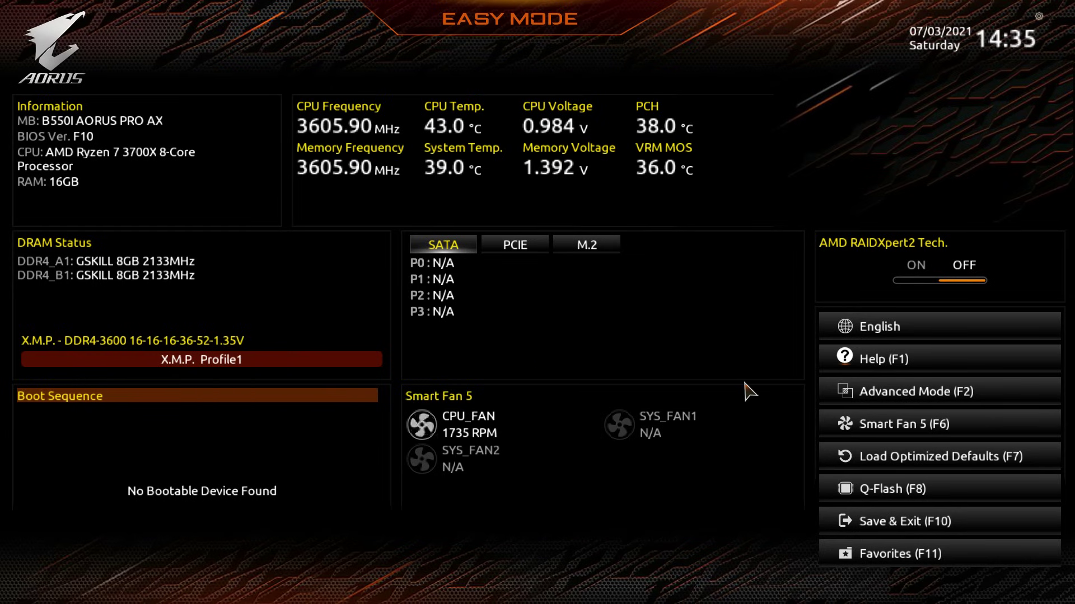
# - Switch the B550I AORUS PRO AX BIOS to Advanced Mode and bring up its Settings page
pyautogui.click(873, 390)
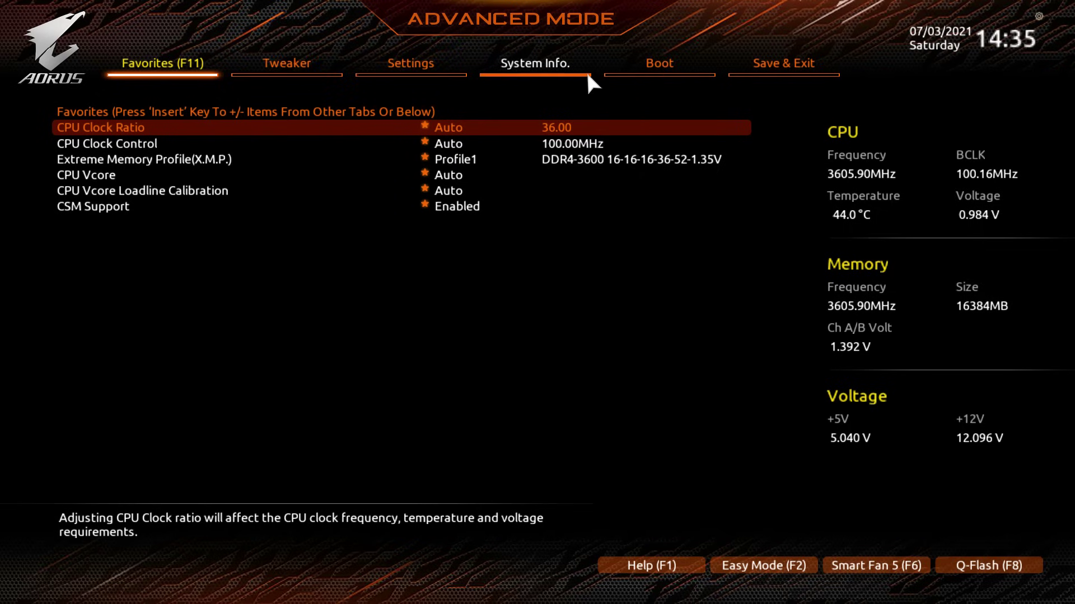
pyautogui.press('Right')
pyautogui.press('Right')
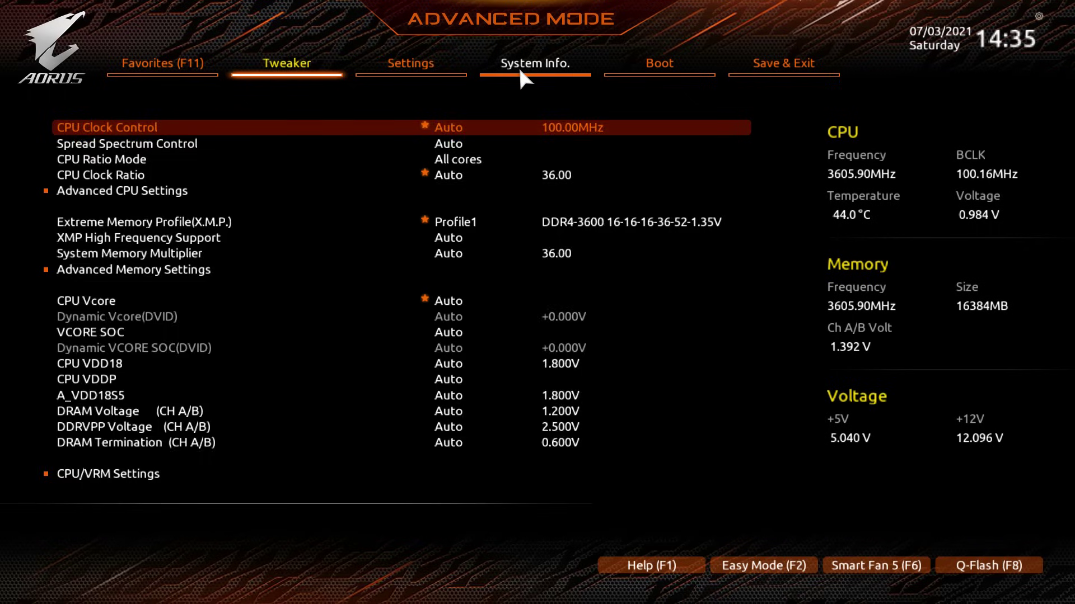
pyautogui.press('Right')
pyautogui.press('Right')
pyautogui.press('Left')
pyautogui.press('Left')
pyautogui.press('Left')
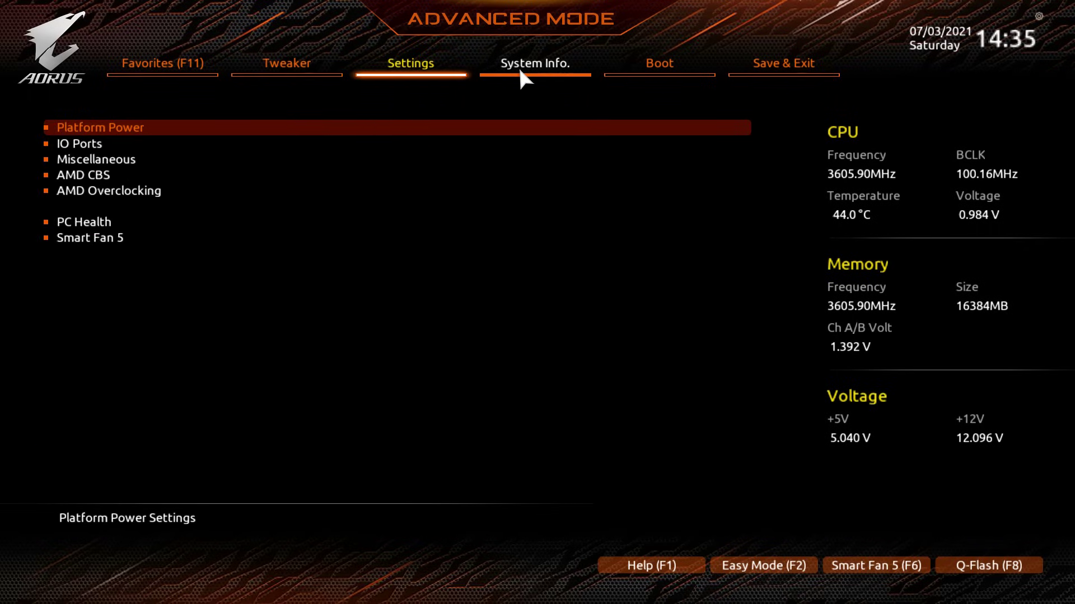
# - Open the Miscellaneous settings of the B550I AORUS PRO AX BIOS
pyautogui.press('Left')
pyautogui.press('Right')
pyautogui.press('Right')
pyautogui.press('Down')
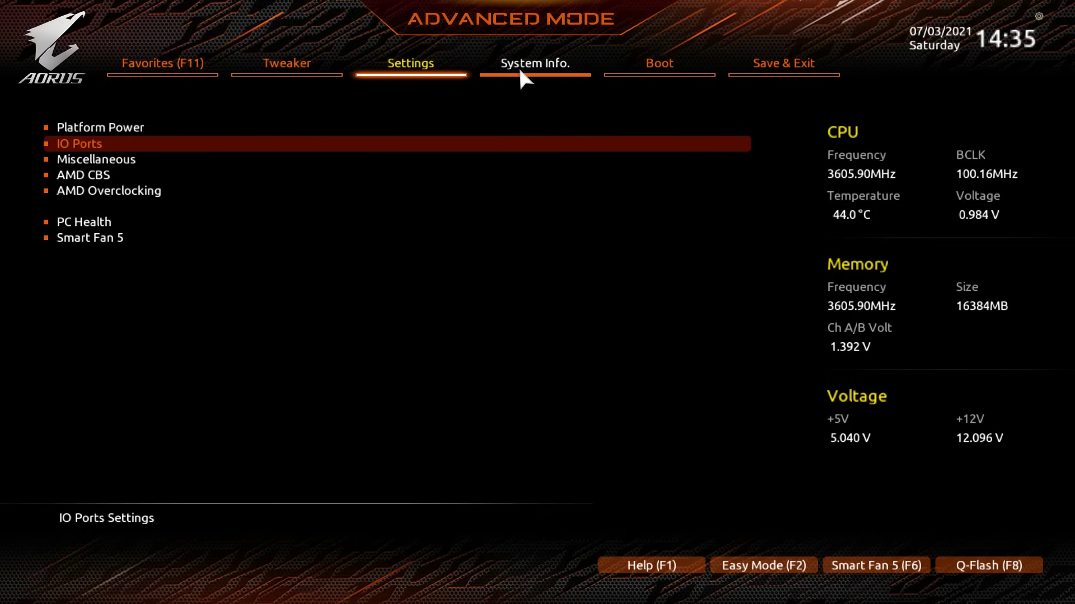
pyautogui.press('Down')
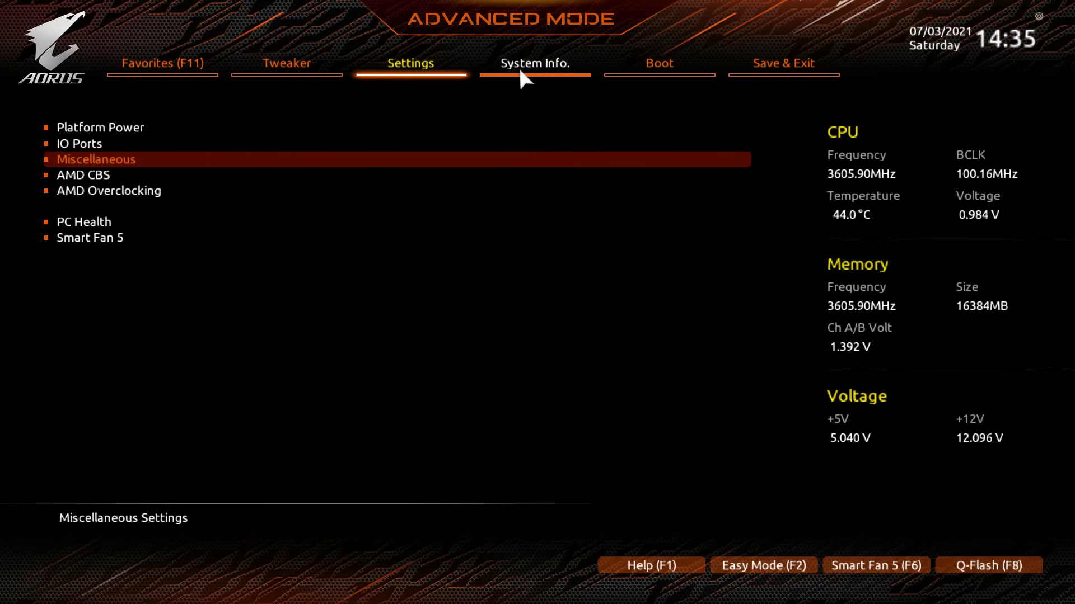
pyautogui.press('Return')
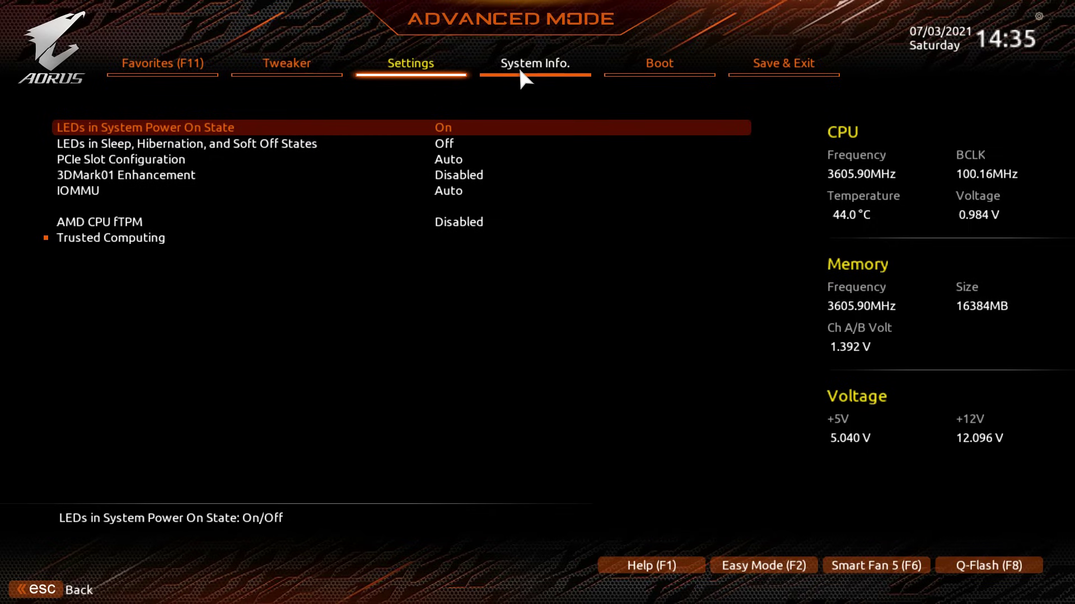
# - Set AMD CPU fTPM to Enabled in the Miscellaneous settings
pyautogui.press('Down')
pyautogui.press('Down')
pyautogui.press('Down')
pyautogui.press('Down')
pyautogui.press('Down')
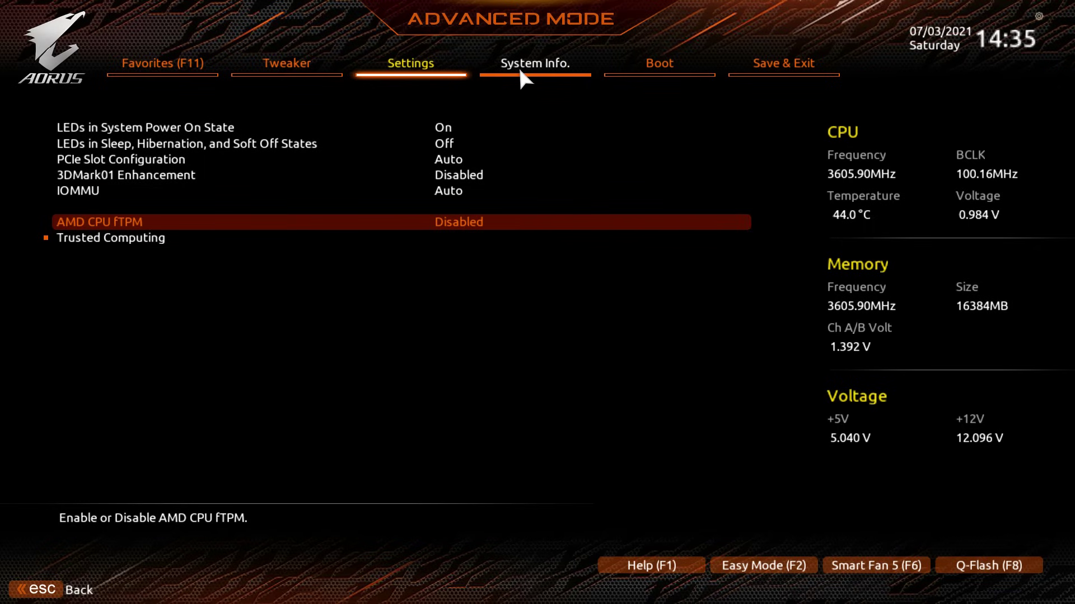
pyautogui.press('Return')
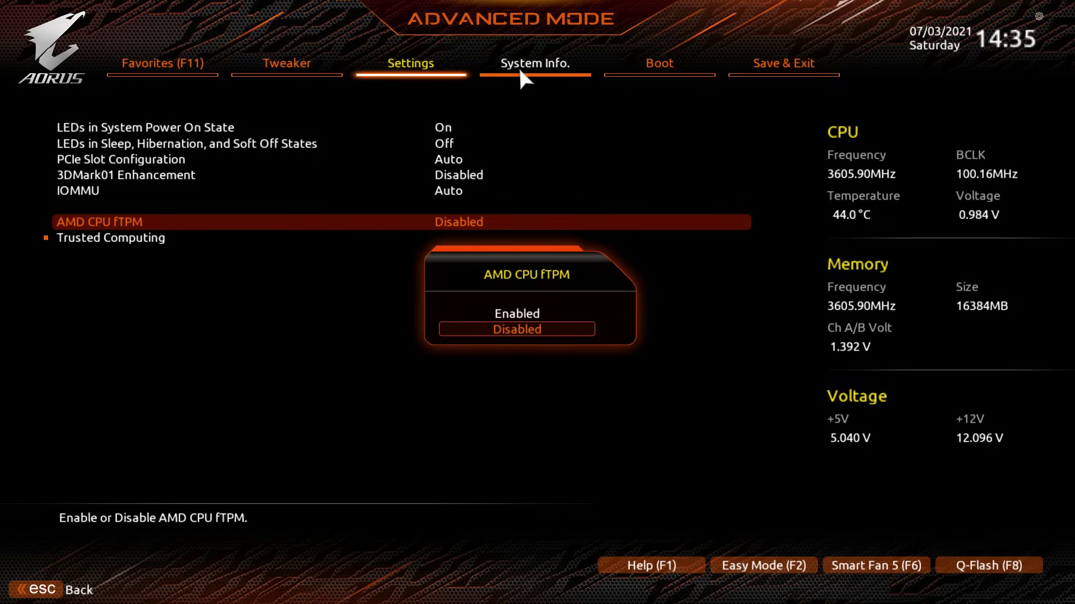
pyautogui.press('Up')
pyautogui.press('Return')
pyautogui.press('Up')
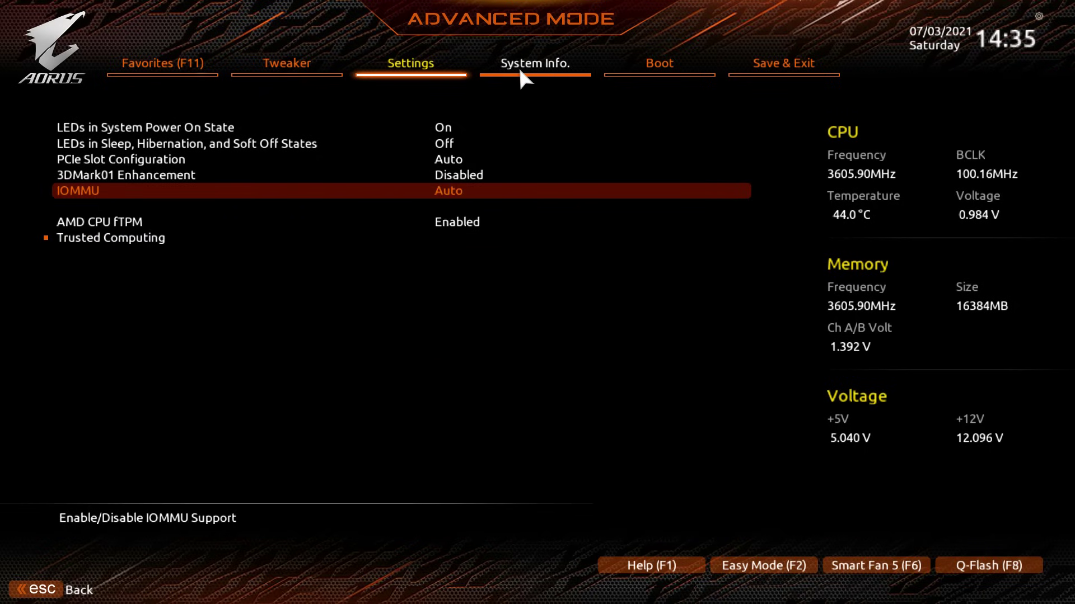
pyautogui.press('Down')
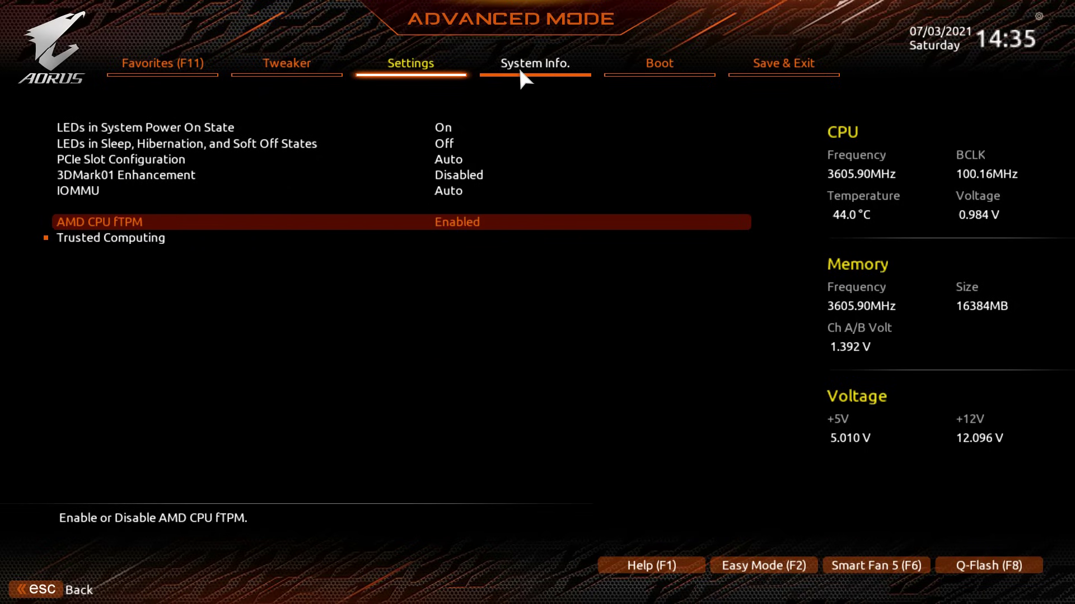
# - Request Save & Exit Setup, review the pending AMD CPU fTPM change, and close the confirmation
pyautogui.press('Right')
pyautogui.press('Right')
pyautogui.press('Right')
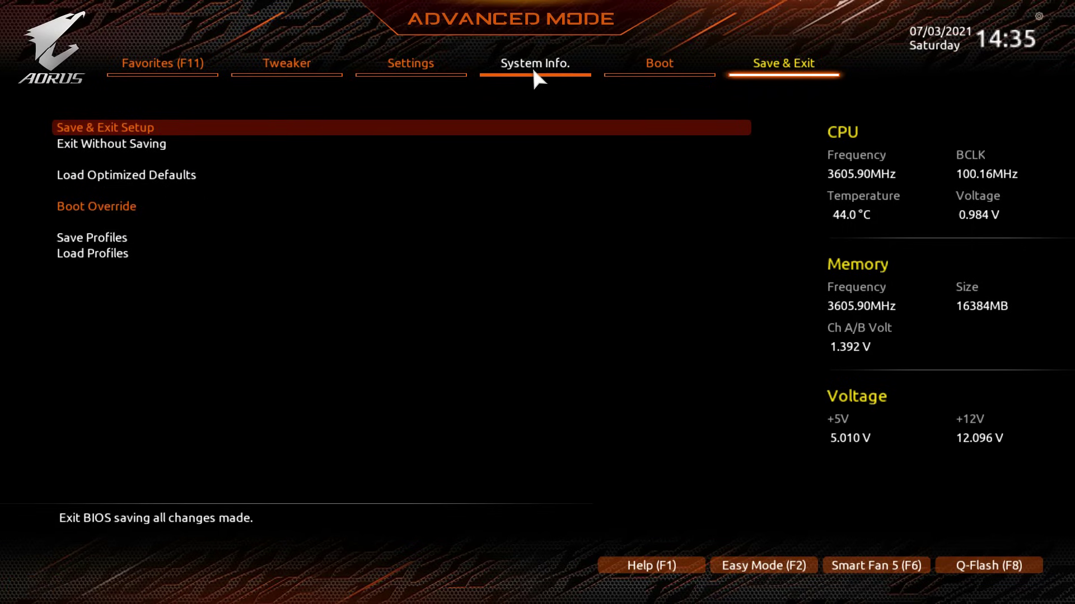
pyautogui.press('Return')
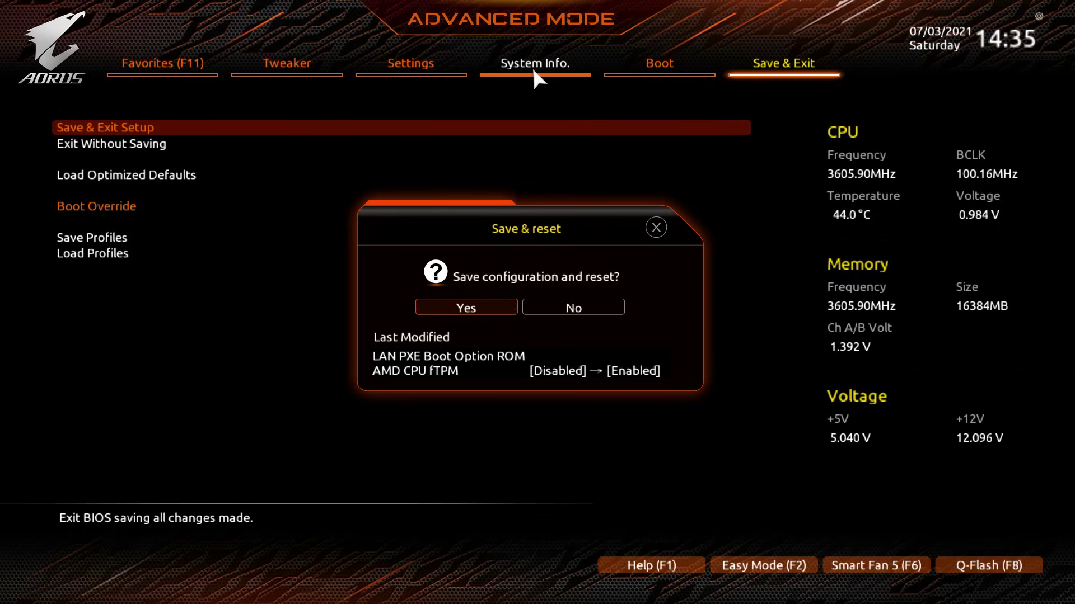
pyautogui.press('Return')
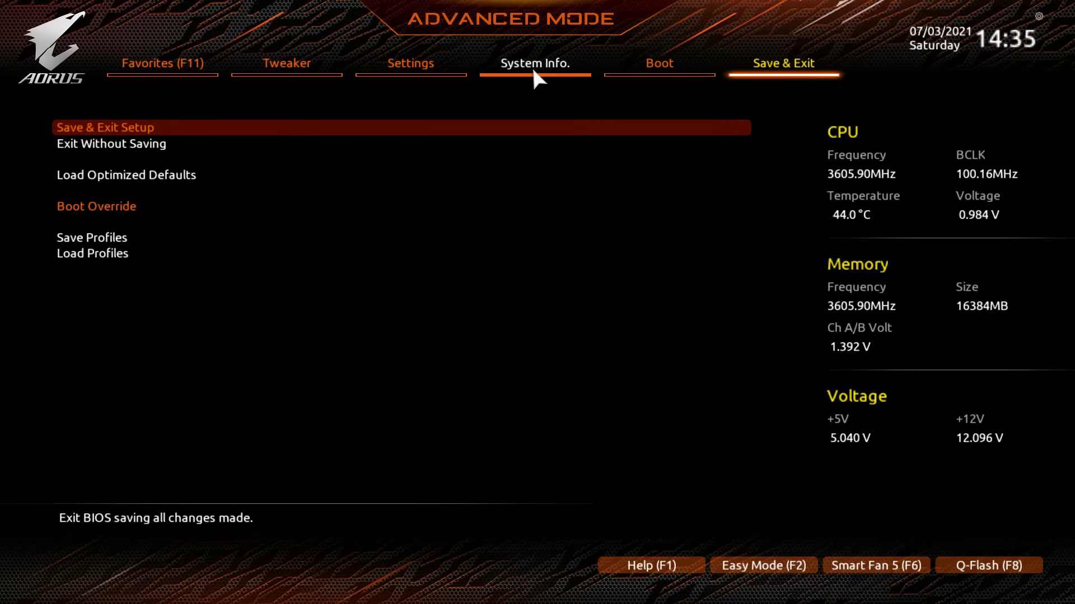
# - Return to AMD CPU fTPM in the Miscellaneous settings and request saving the configuration from there
pyautogui.press('Left')
pyautogui.press('Left')
pyautogui.press('Left')
pyautogui.press('Return')
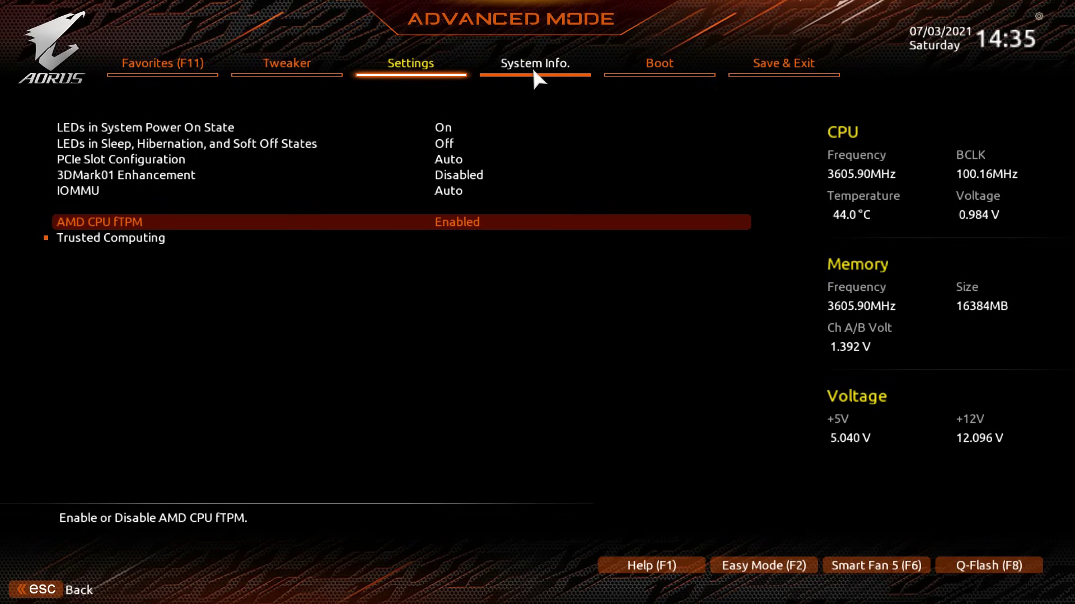
pyautogui.press('F10')
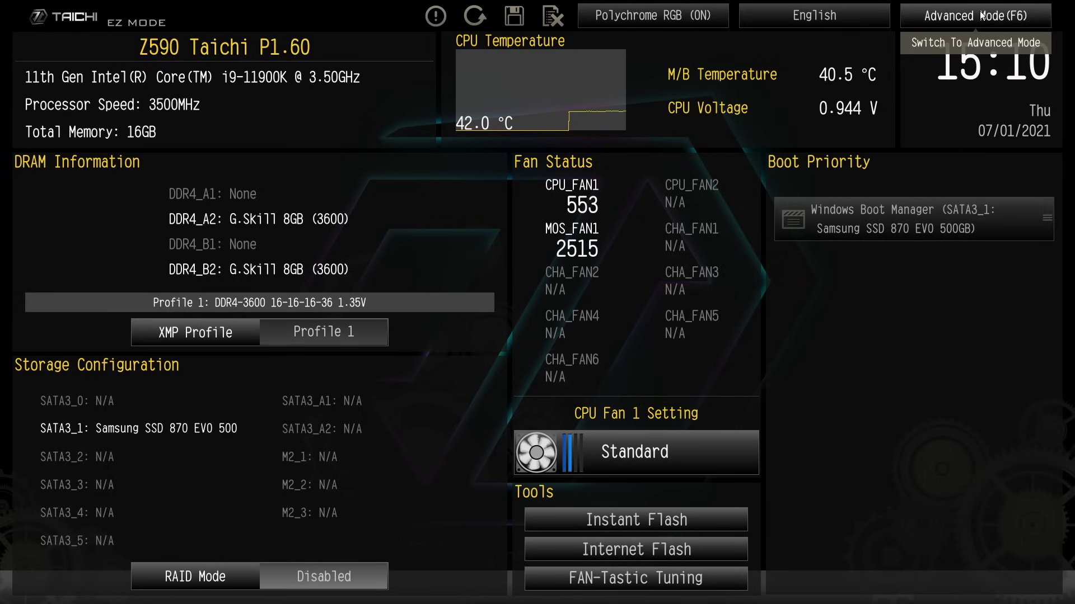
# - Switch the ASRock Z590 Taichi BIOS to Advanced Mode and look through its settings pages
pyautogui.click(980, 14)
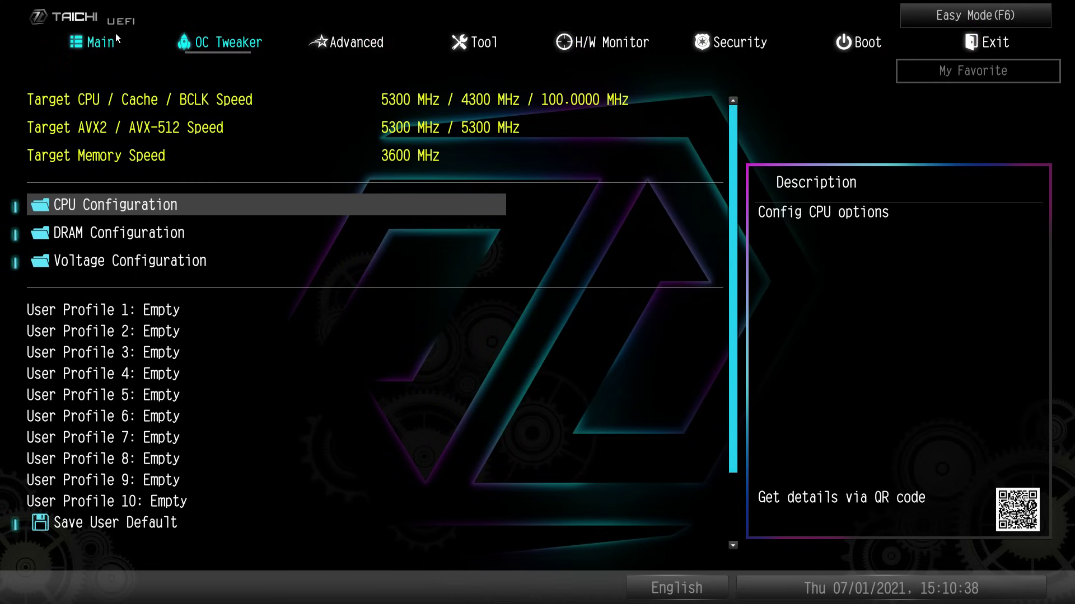
pyautogui.press('Right')
pyautogui.press('Right')
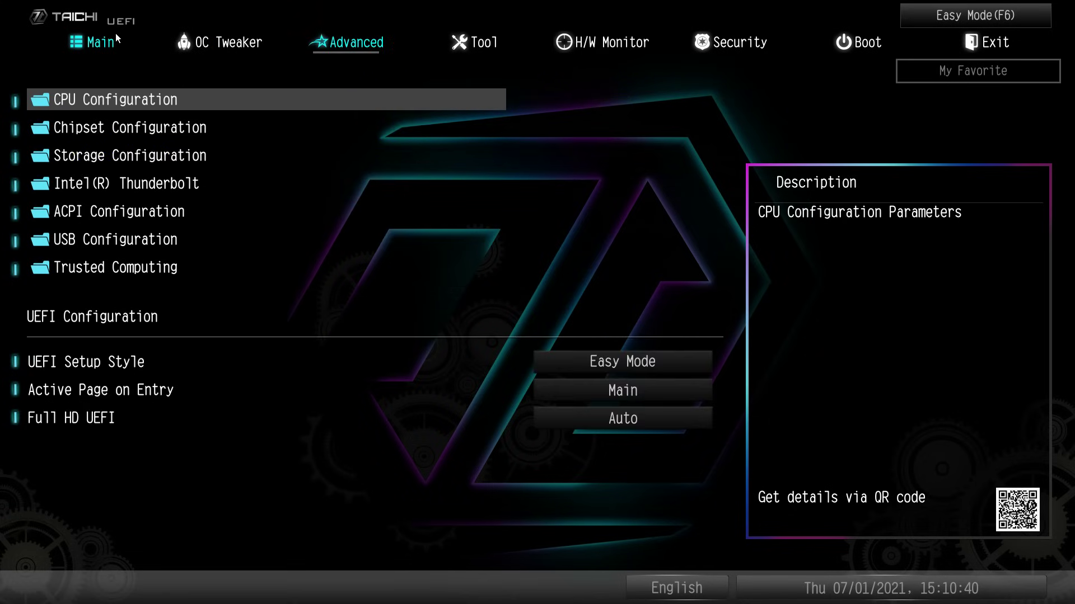
pyautogui.press('Right')
pyautogui.press('Right')
pyautogui.press('Right')
pyautogui.press('Left')
pyautogui.press('Left')
pyautogui.press('Left')
pyautogui.press('Left')
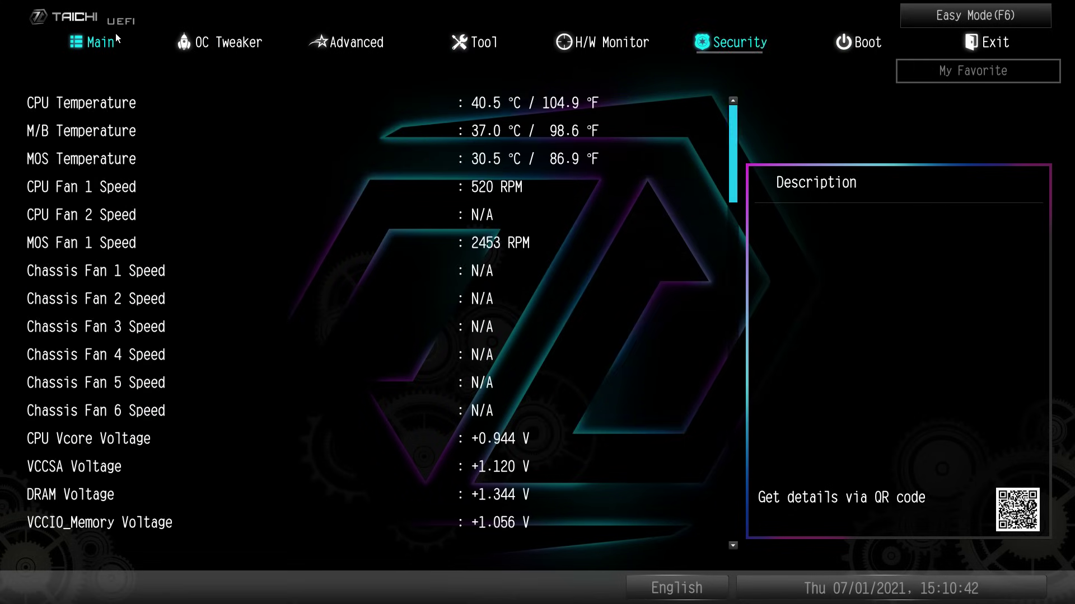
pyautogui.press('Left')
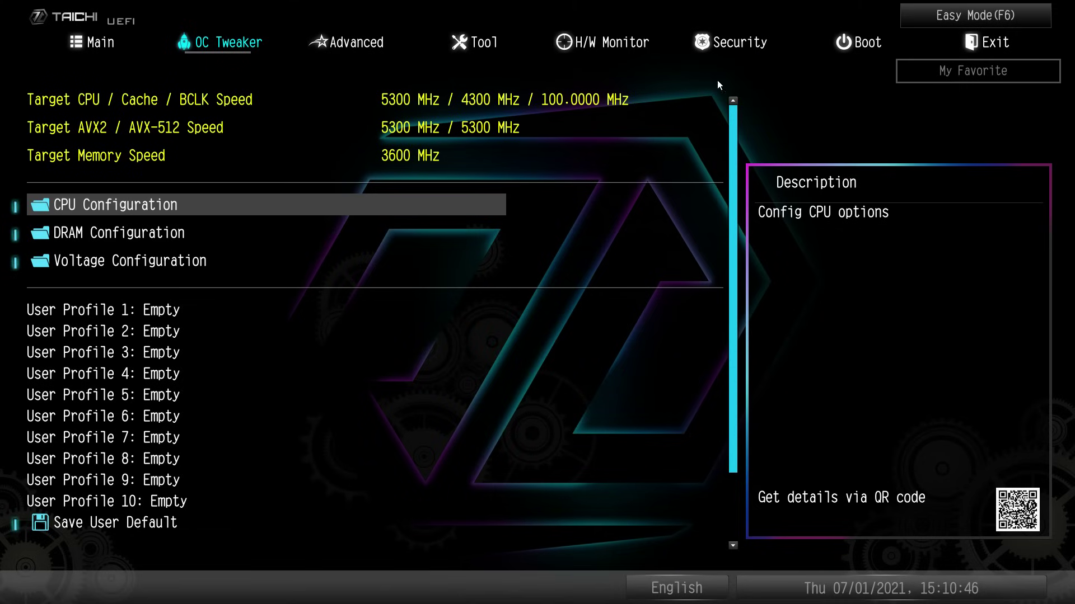
# - Set Intel(R) Platform Trust Technology to Enabled in the Security settings
pyautogui.click(722, 44)
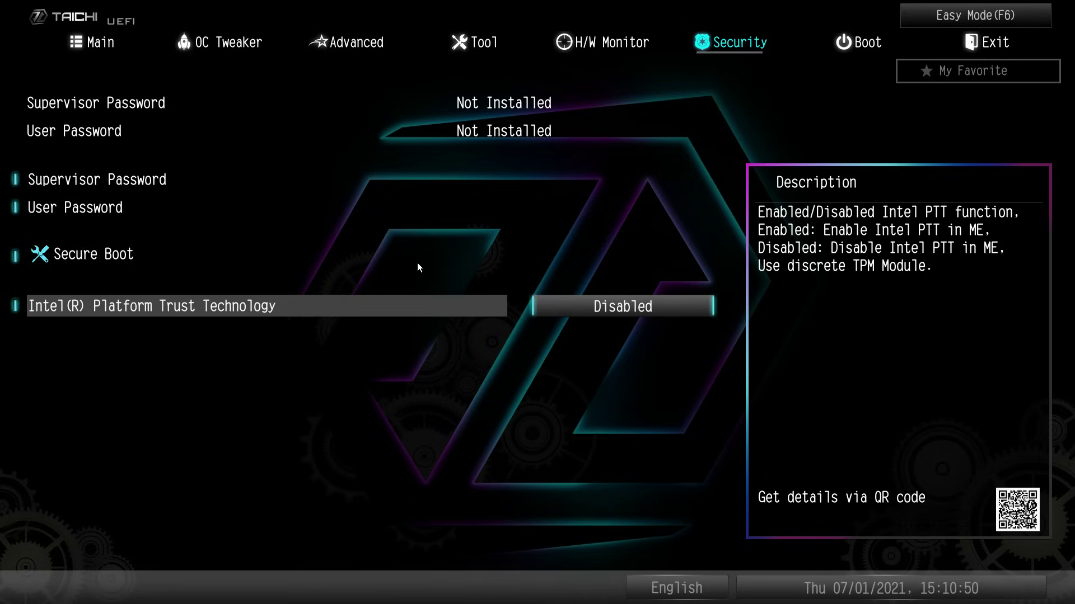
pyautogui.click(609, 315)
pyautogui.click(490, 325)
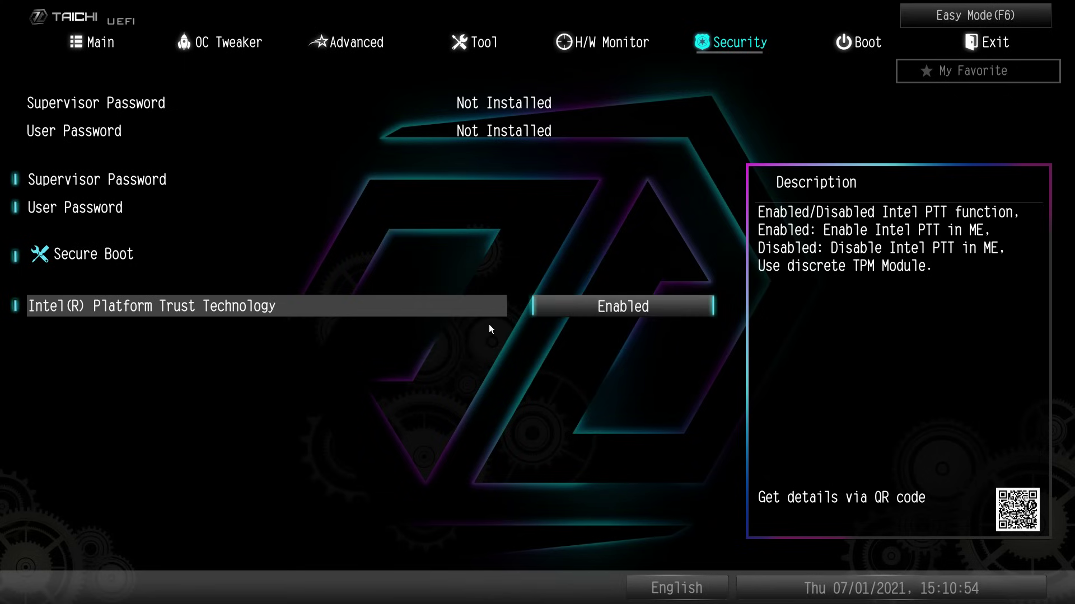
pyautogui.click(559, 316)
pyautogui.click(519, 325)
# - Request Save Changes and Exit, review the pending Platform Trust Technology change, and decline the confirmation
pyautogui.press('Right')
pyautogui.press('Right')
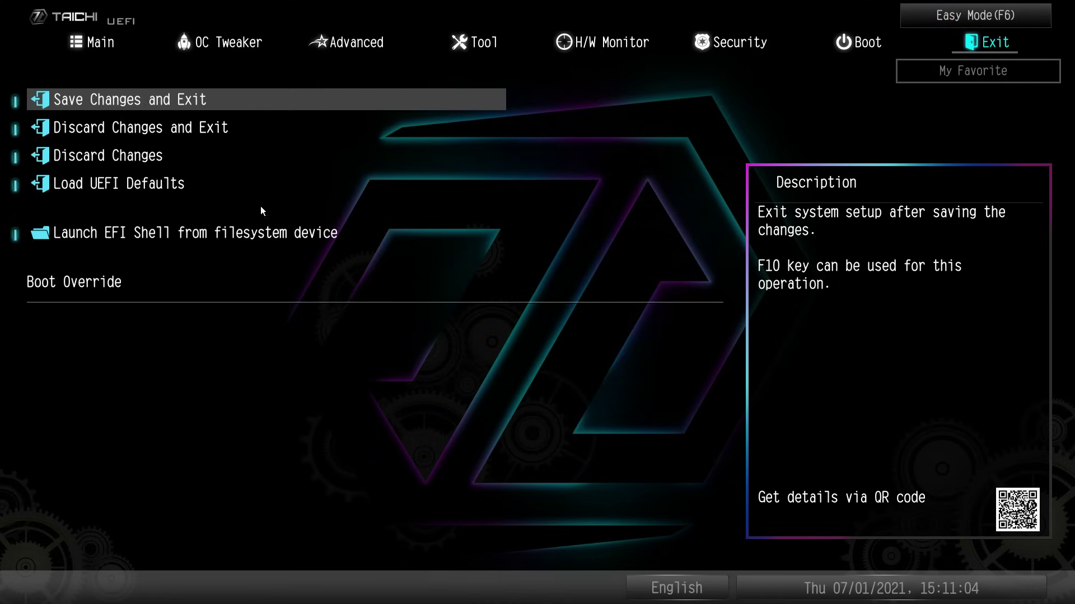
pyautogui.click(106, 99)
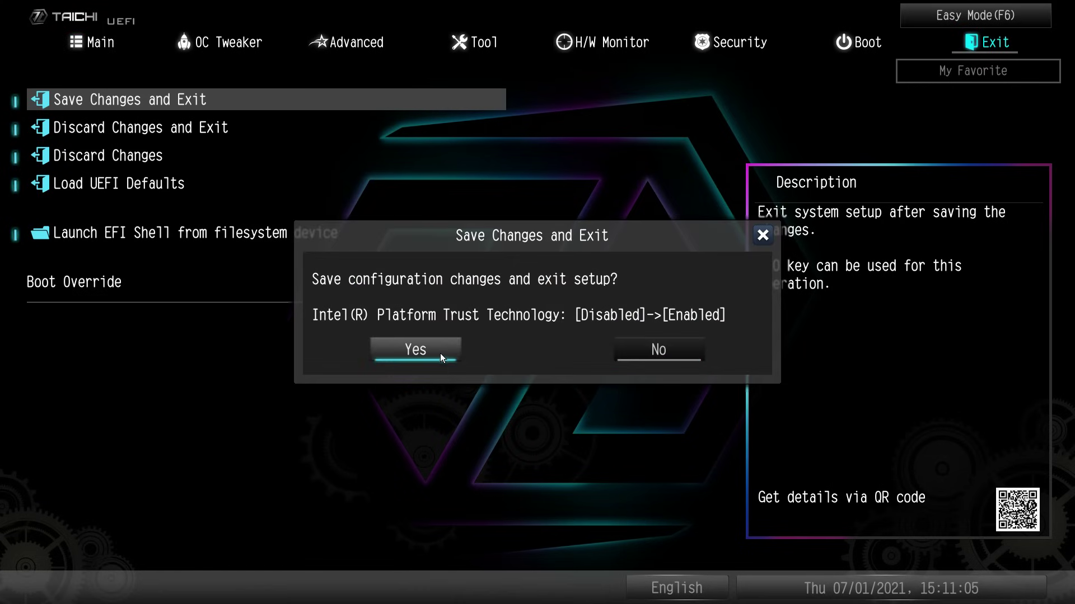
pyautogui.click(657, 361)
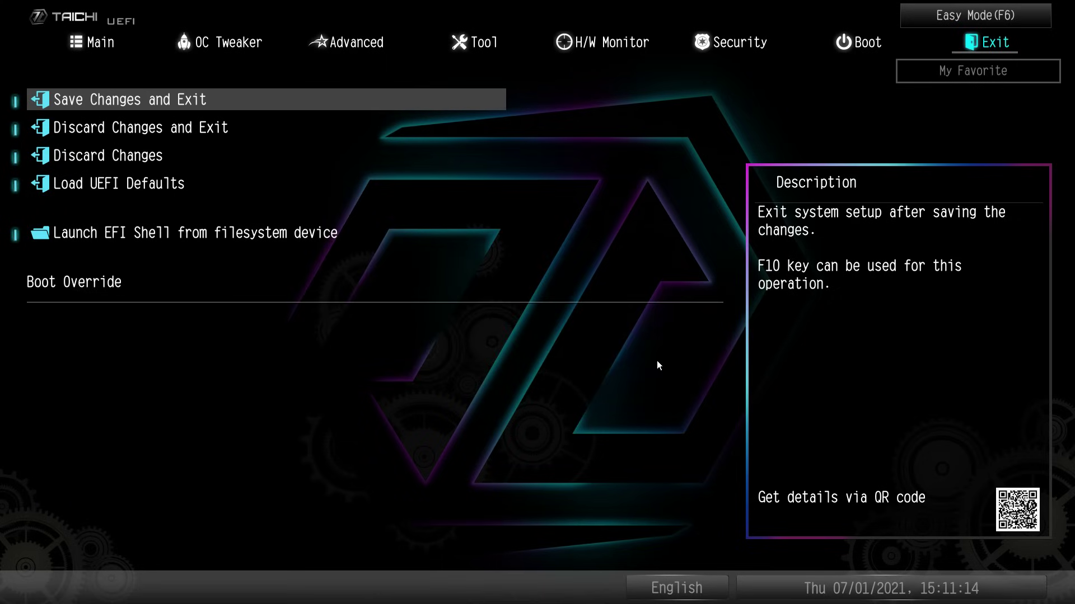
pyautogui.press('Return')
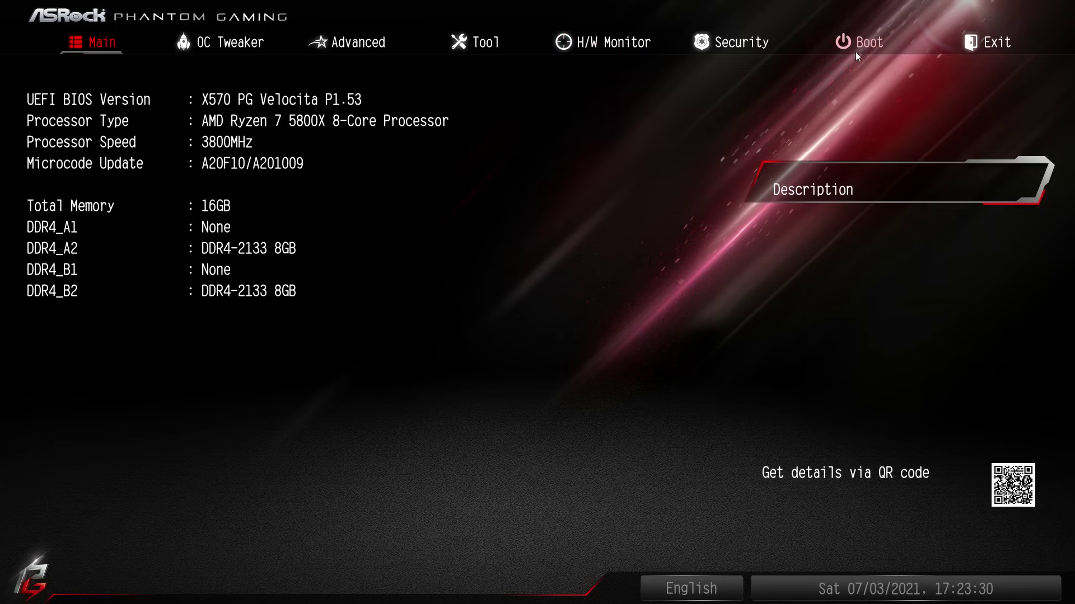
# - Look through the OC Tweaker, Advanced, Tool and H/W Monitor pages of the ASRock X570 PG Velocita BIOS
pyautogui.click(209, 43)
pyautogui.press('Right')
pyautogui.press('Right')
pyautogui.press('Right')
pyautogui.press('Right')
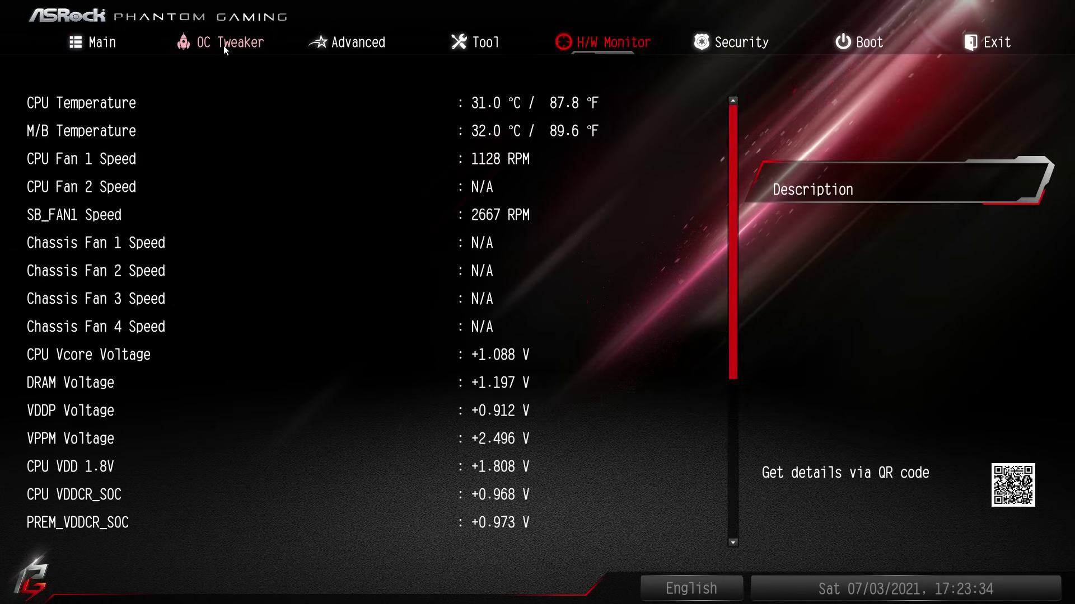
pyautogui.press('Left')
pyautogui.press('Left')
pyautogui.press('Right')
pyautogui.press('Right')
pyautogui.press('Right')
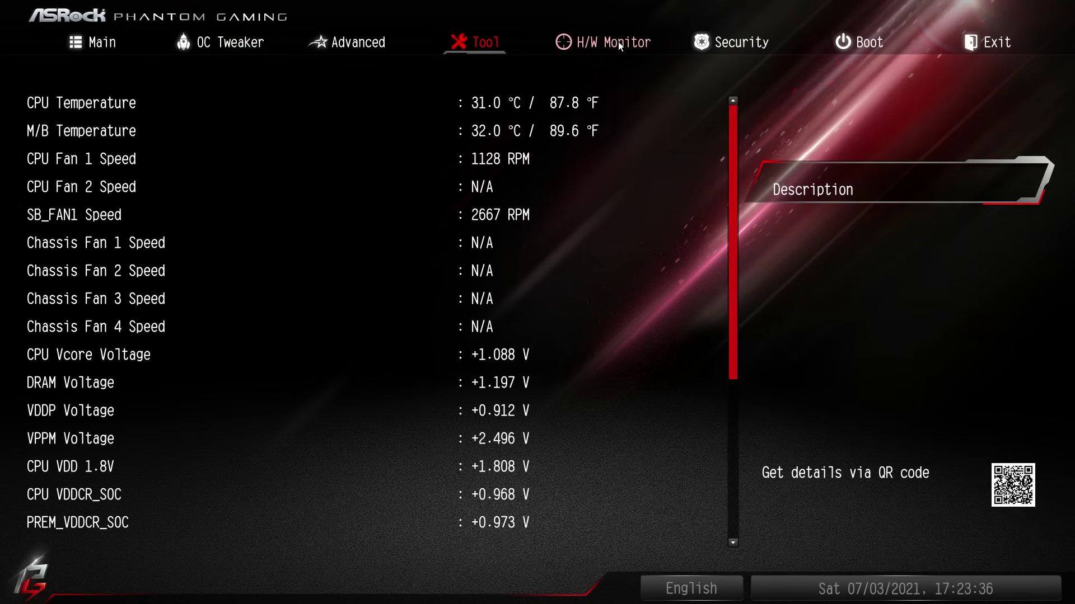
pyautogui.click(564, 41)
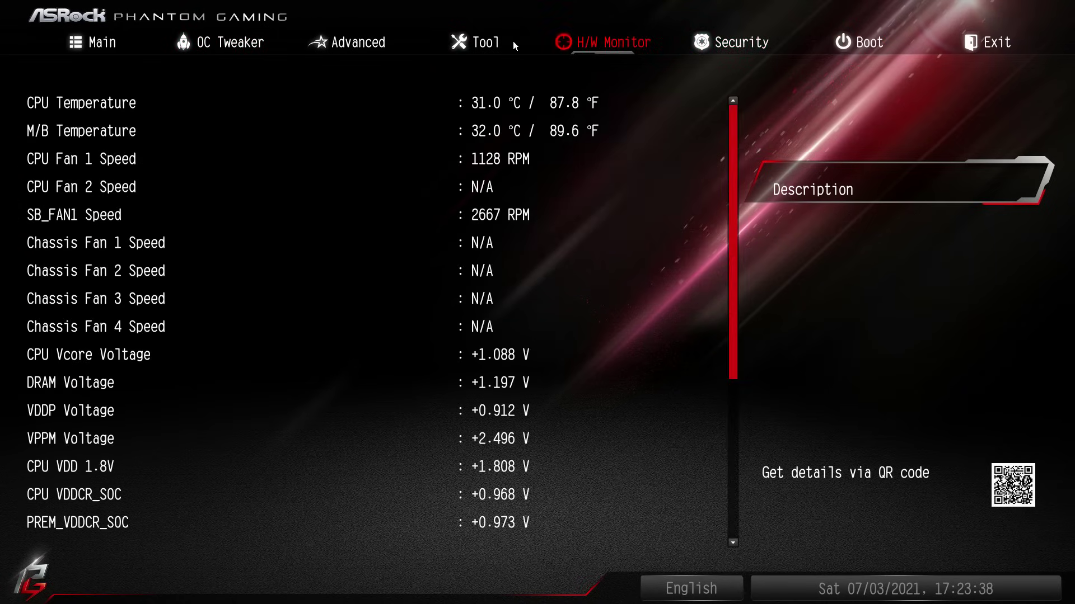
pyautogui.click(457, 41)
pyautogui.click(336, 40)
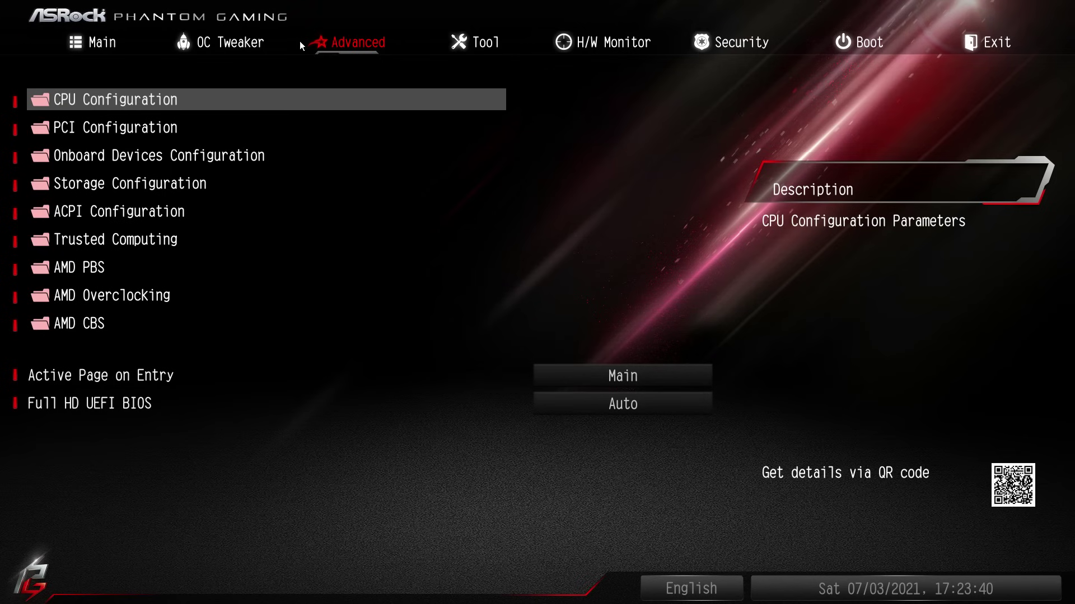
pyautogui.click(223, 48)
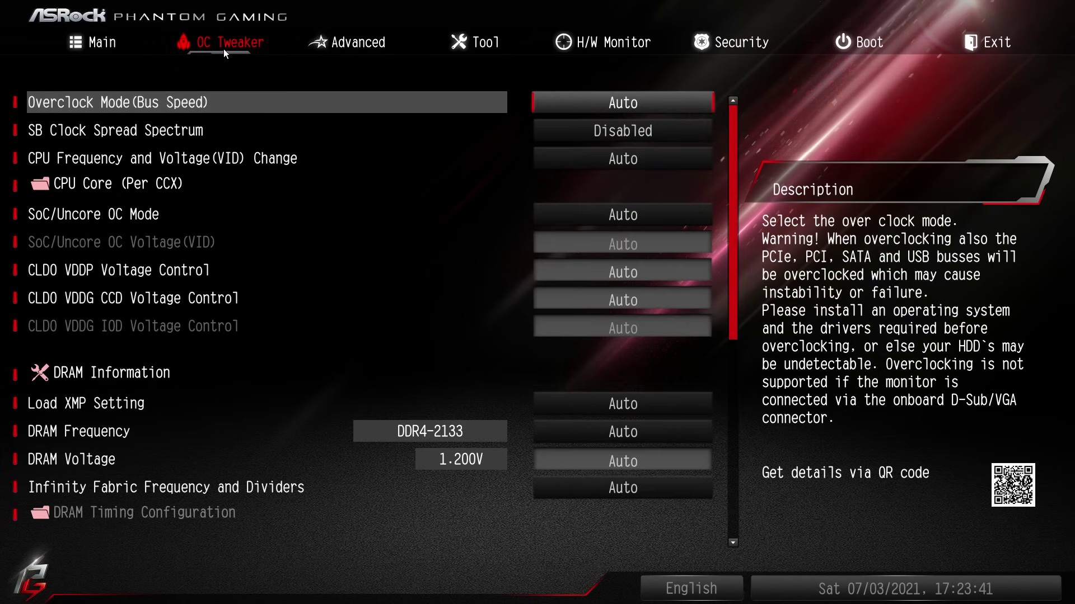
# - Open CPU Configuration in the Advanced settings and look through its options
pyautogui.click(336, 45)
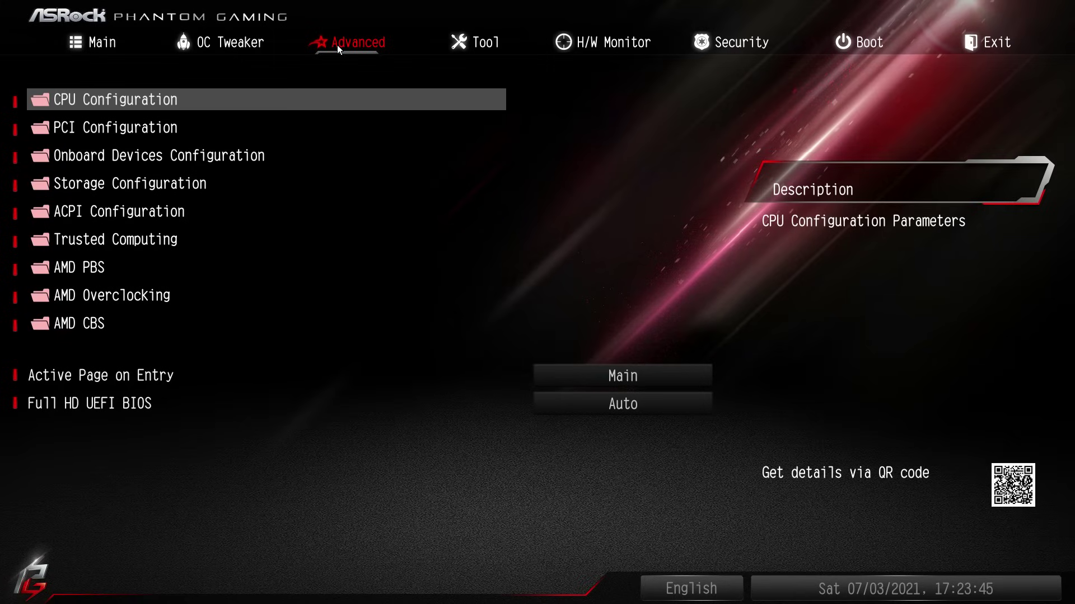
pyautogui.click(106, 103)
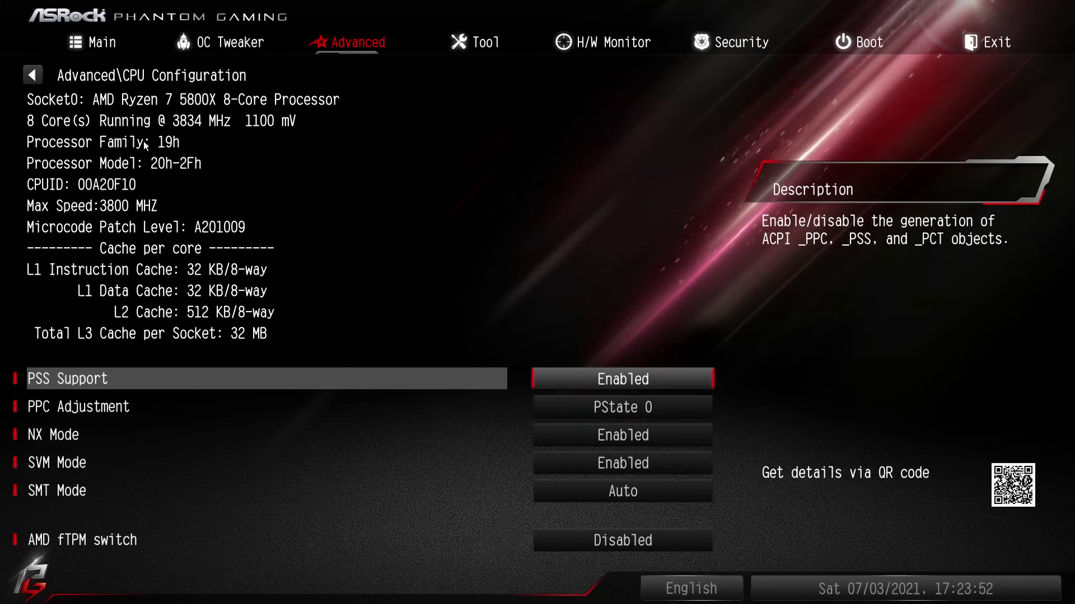
pyautogui.press('Down')
pyautogui.press('Down')
pyautogui.press('Down')
pyautogui.press('Down')
pyautogui.press('Down')
pyautogui.press('Up')
pyautogui.press('Up')
pyautogui.press('Up')
pyautogui.press('Up')
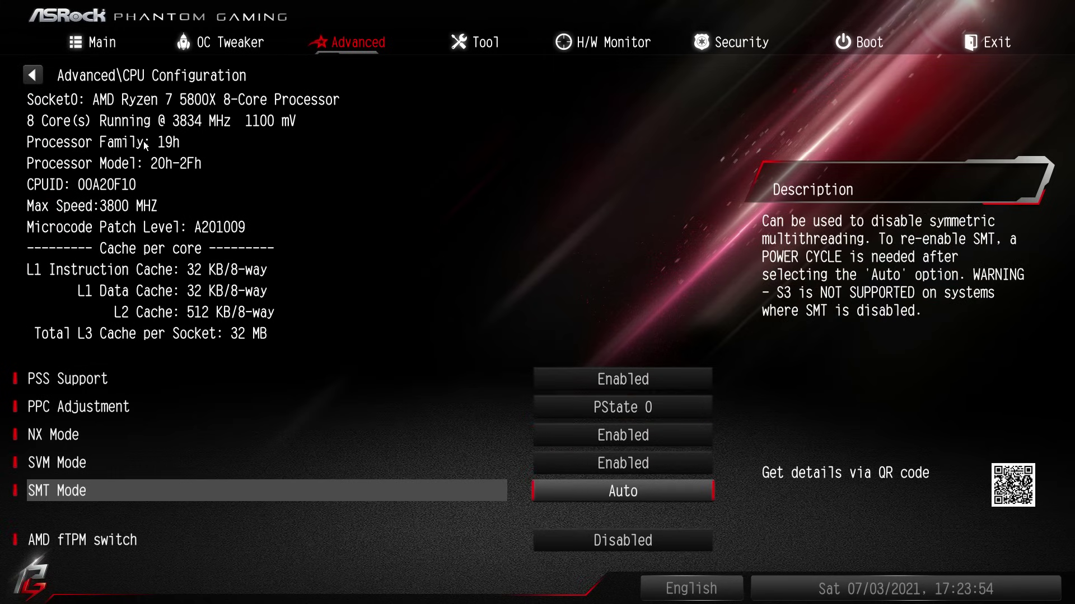
# - Set the AMD fTPM switch to AMD CPU fTPM in CPU Configuration
pyautogui.press('Down')
pyautogui.press('Down')
pyautogui.press('Down')
pyautogui.press('Down')
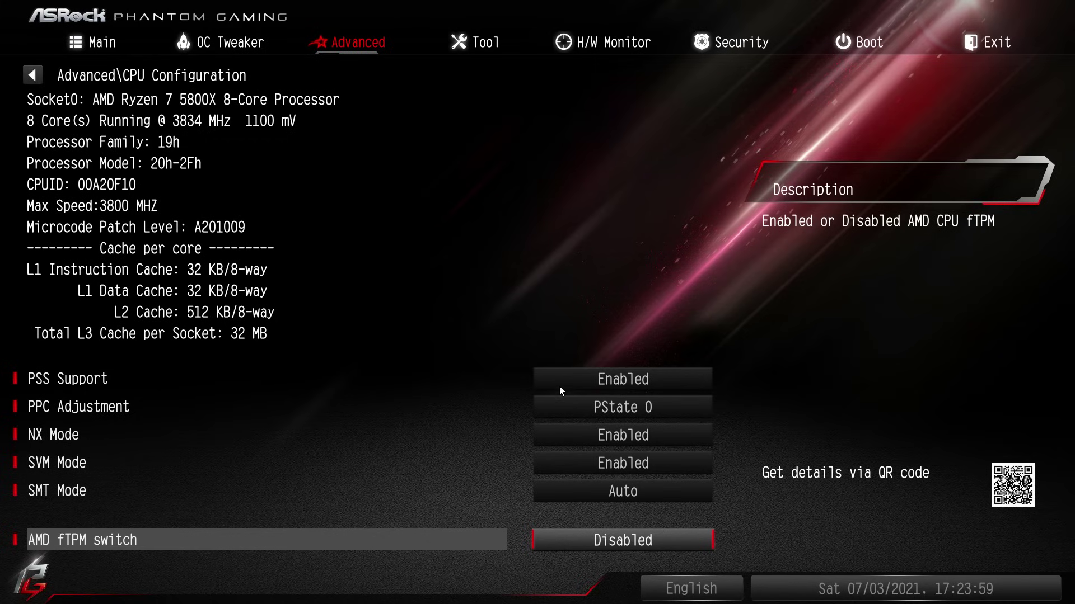
pyautogui.click(641, 541)
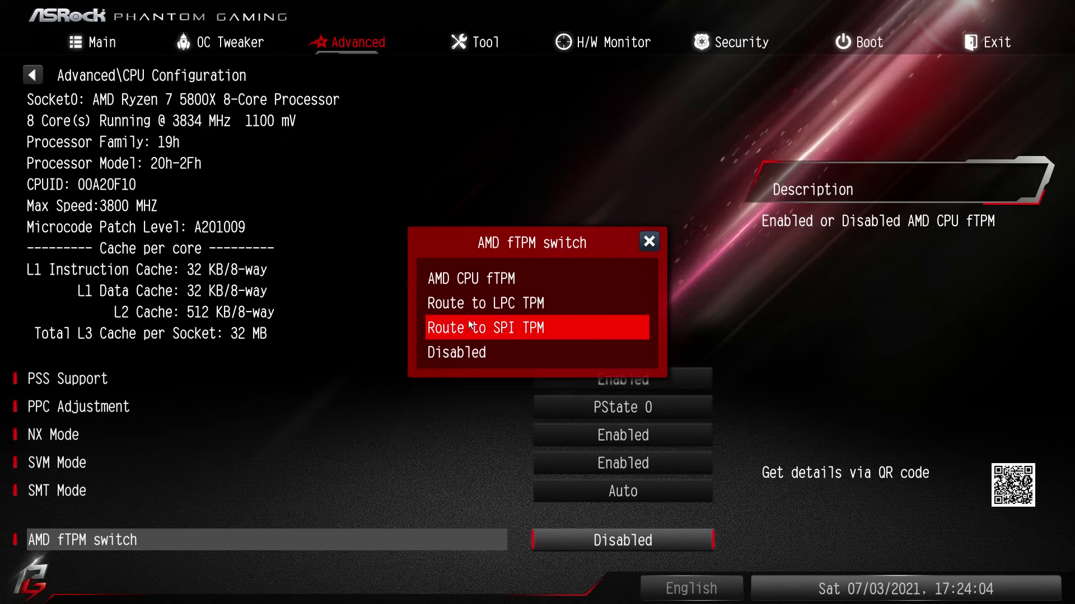
pyautogui.click(480, 283)
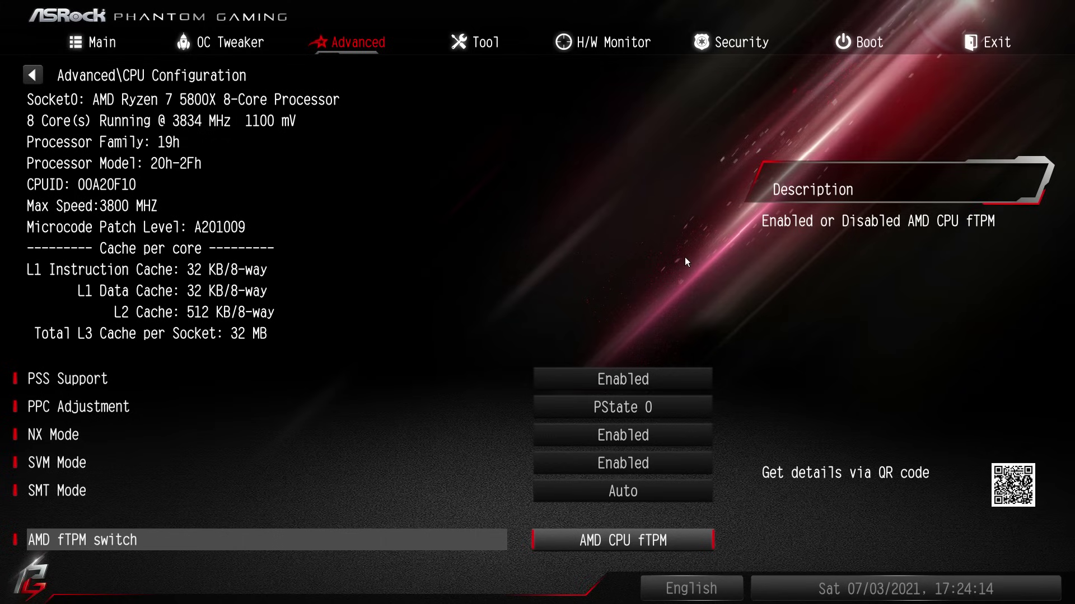
# - Request Save Changes and Exit for the AMD fTPM change and decline the confirmation
pyautogui.click(1000, 45)
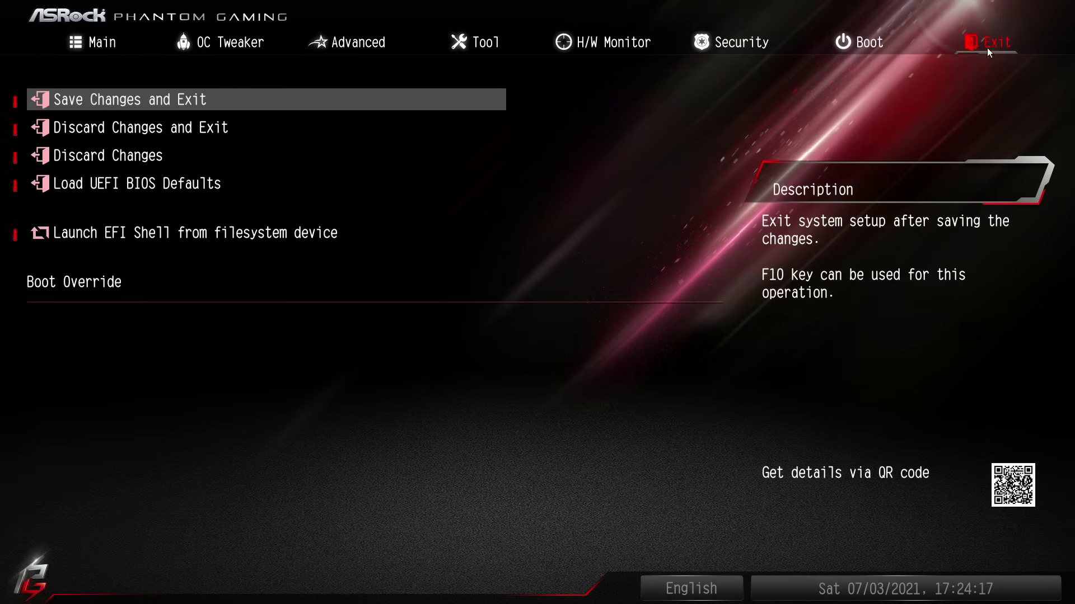
pyautogui.click(124, 104)
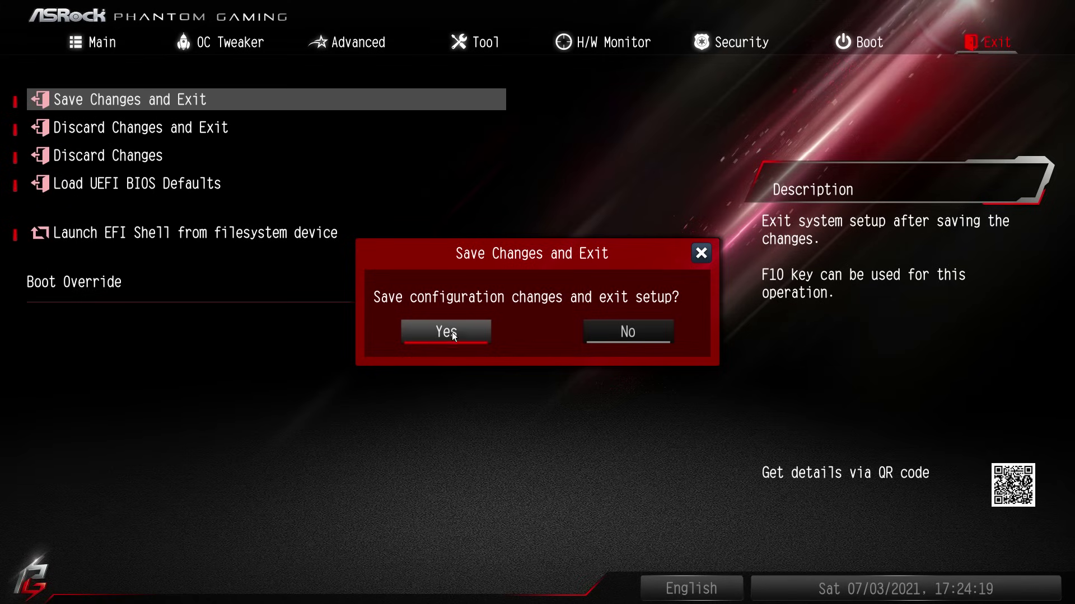
pyautogui.click(615, 335)
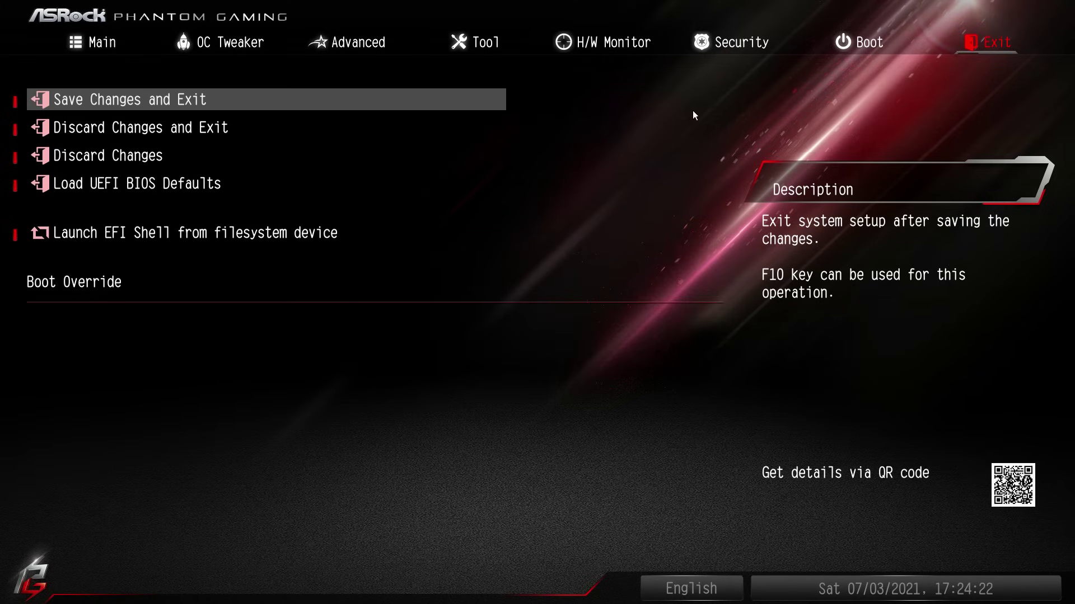
# - Reopen CPU Configuration in the Advanced settings and request saving the changes and exiting setup
pyautogui.click(355, 43)
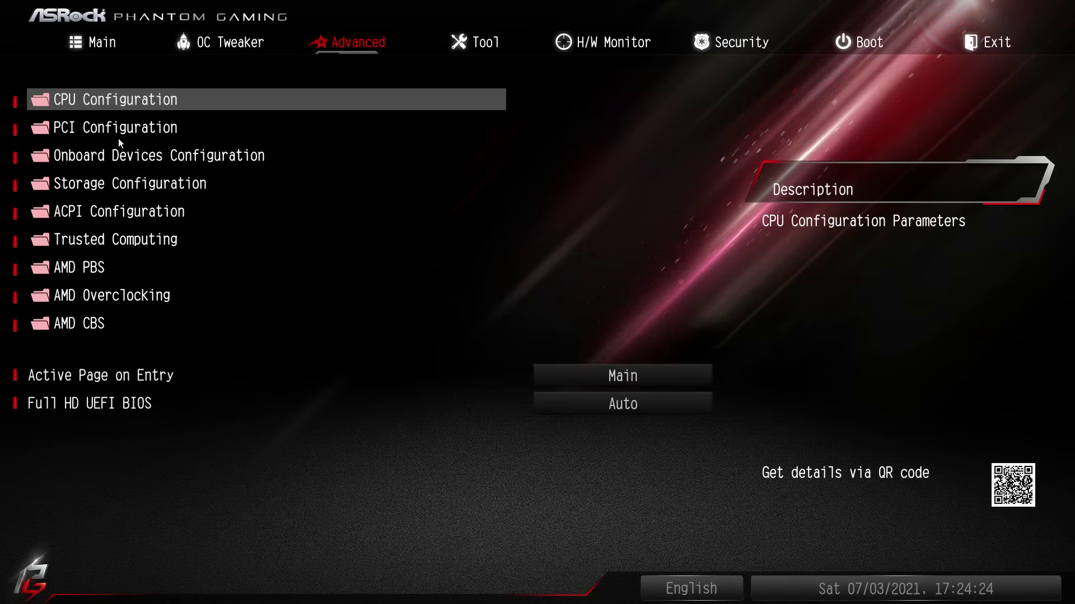
pyautogui.click(115, 106)
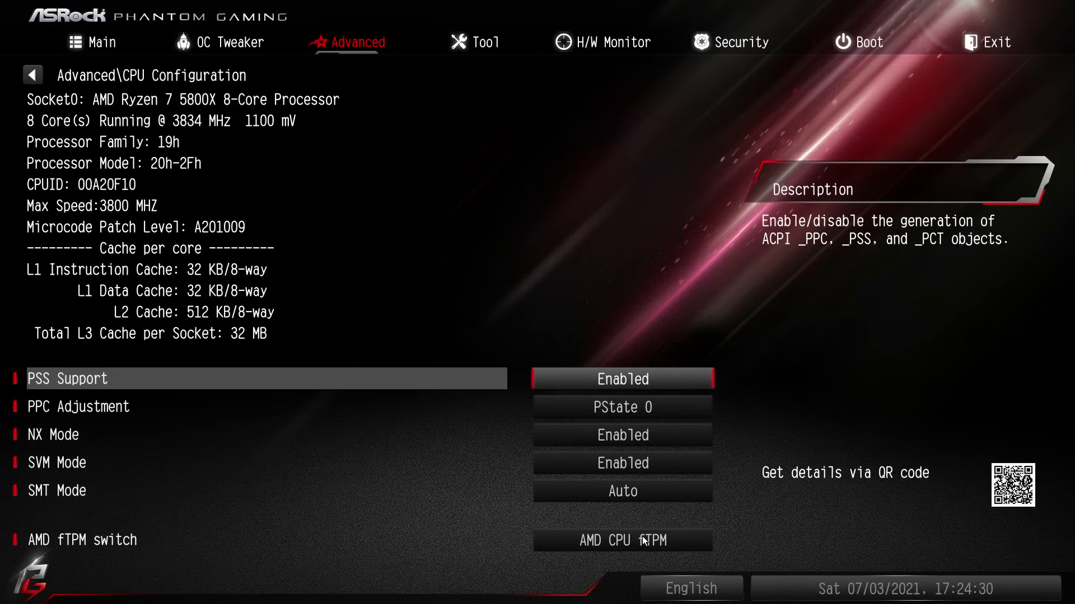
pyautogui.press('F10')
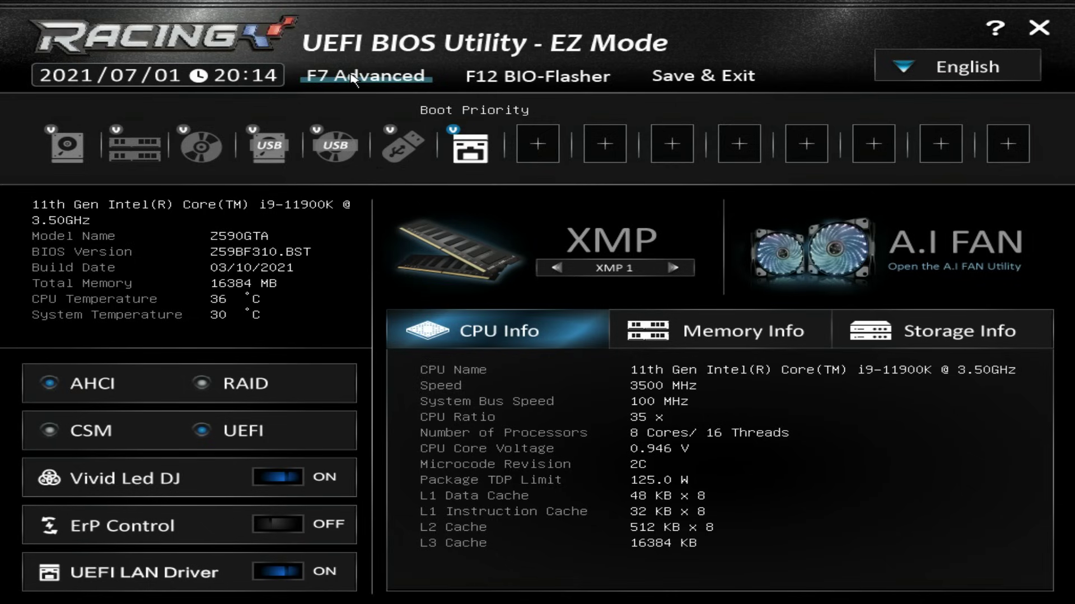
# - Switch the Biostar Racing Z590GTA BIOS to Advanced mode and look through its Advanced, Chipset, Boot and Security pages
pyautogui.click(352, 77)
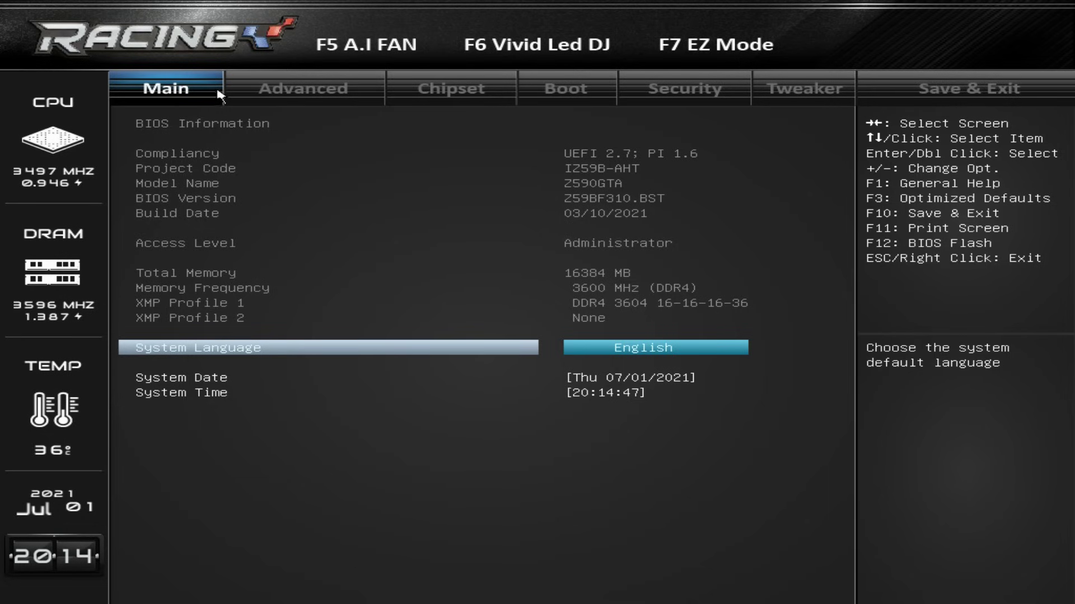
pyautogui.click(335, 101)
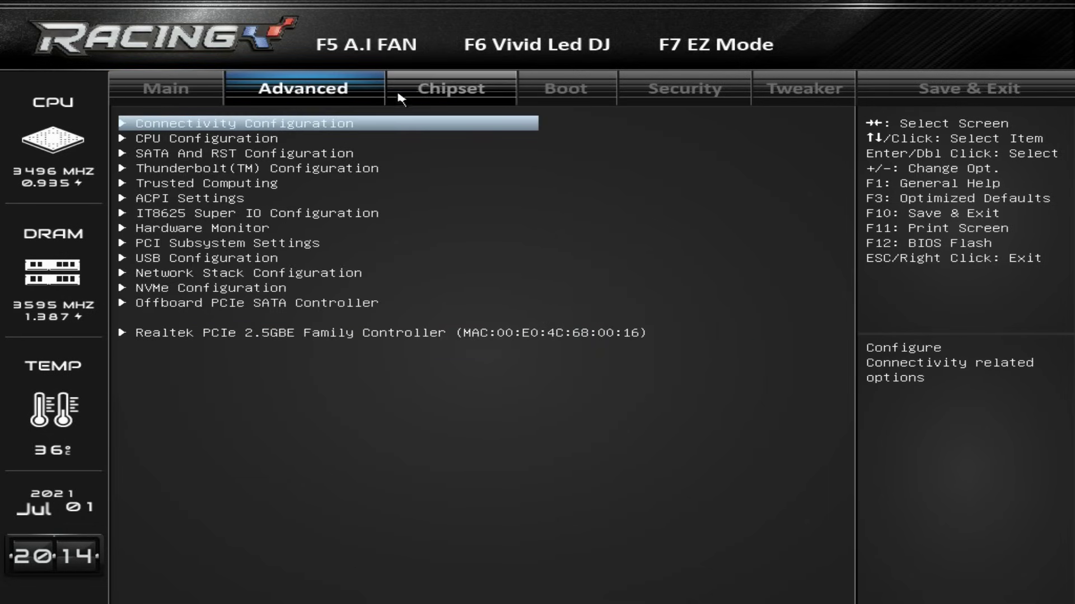
pyautogui.click(492, 96)
pyautogui.click(566, 90)
pyautogui.click(644, 93)
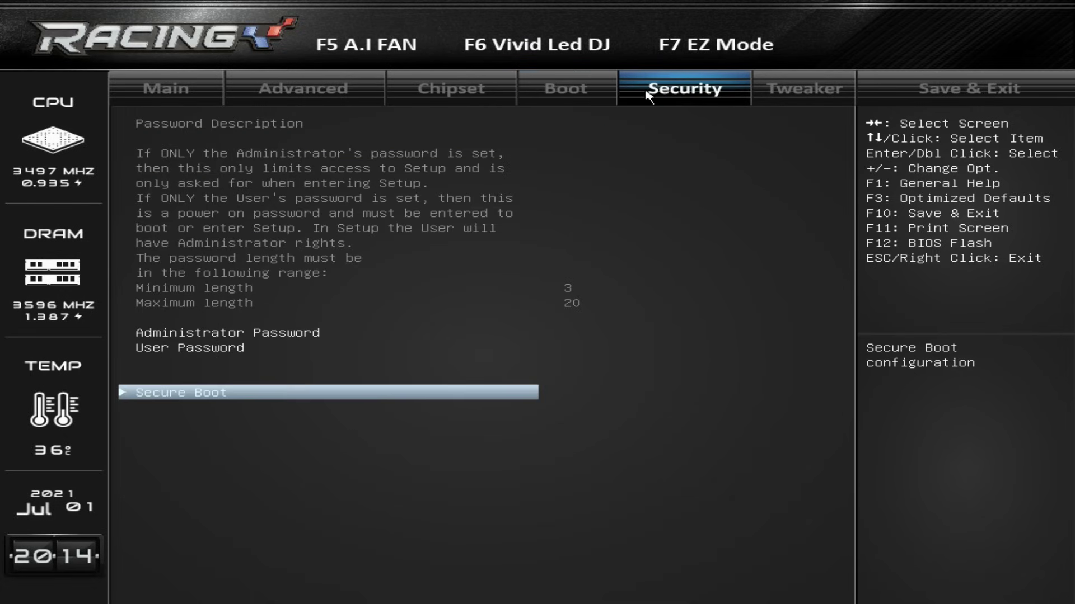
# - Look through the setup pages between Main and Tweaker, ending on the Advanced page
pyautogui.press('Left')
pyautogui.press('Left')
pyautogui.press('Left')
pyautogui.press('Left')
pyautogui.press('Right')
pyautogui.press('Right')
pyautogui.press('Right')
pyautogui.press('Right')
pyautogui.press('Right')
pyautogui.press('Left')
pyautogui.press('Left')
pyautogui.press('Left')
pyautogui.press('Left')
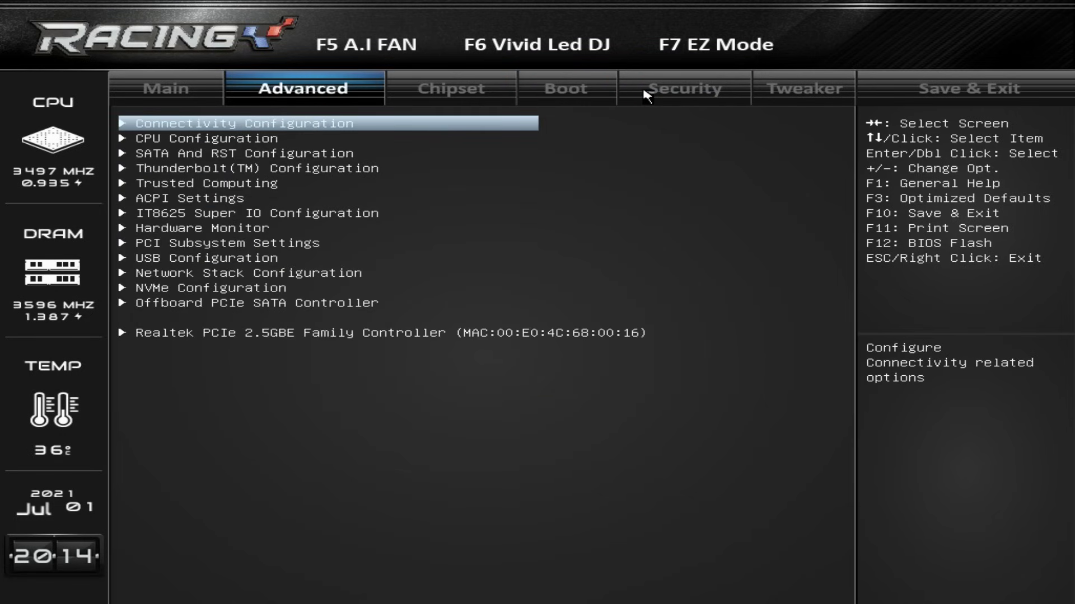
# - Open the Trusted Computing settings and set TPM Device Selection to PTT
pyautogui.press('Down')
pyautogui.press('Down')
pyautogui.press('Down')
pyautogui.press('Down')
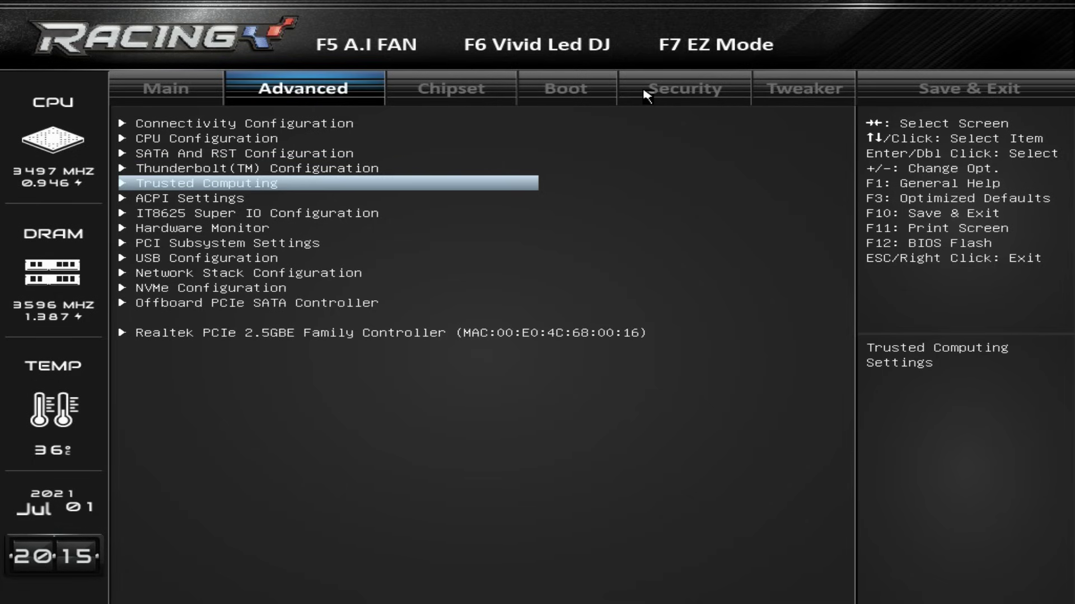
pyautogui.press('Return')
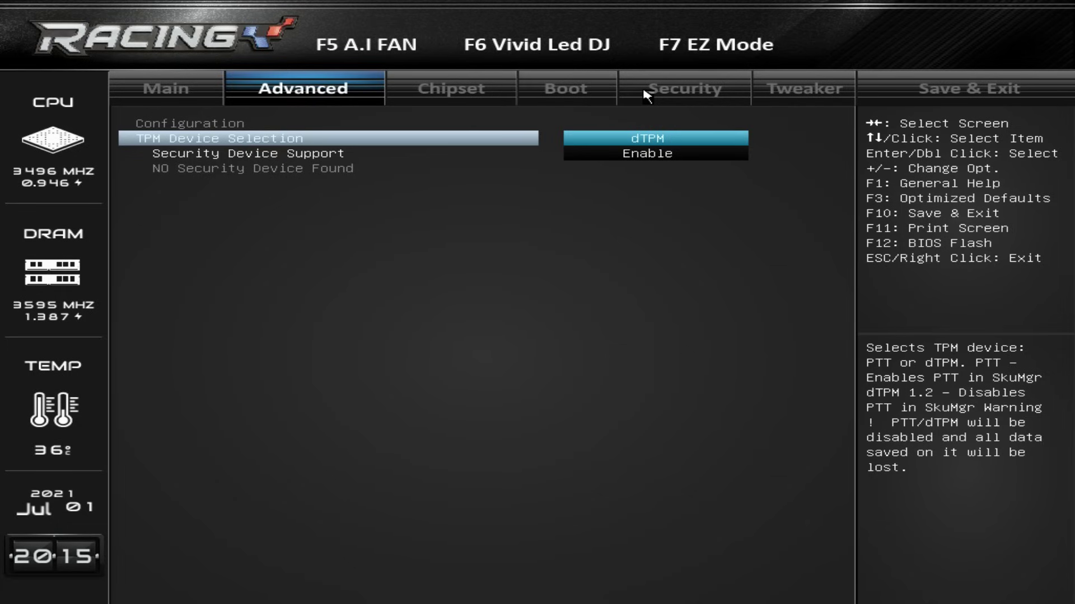
pyautogui.press('Return')
pyautogui.press('Down')
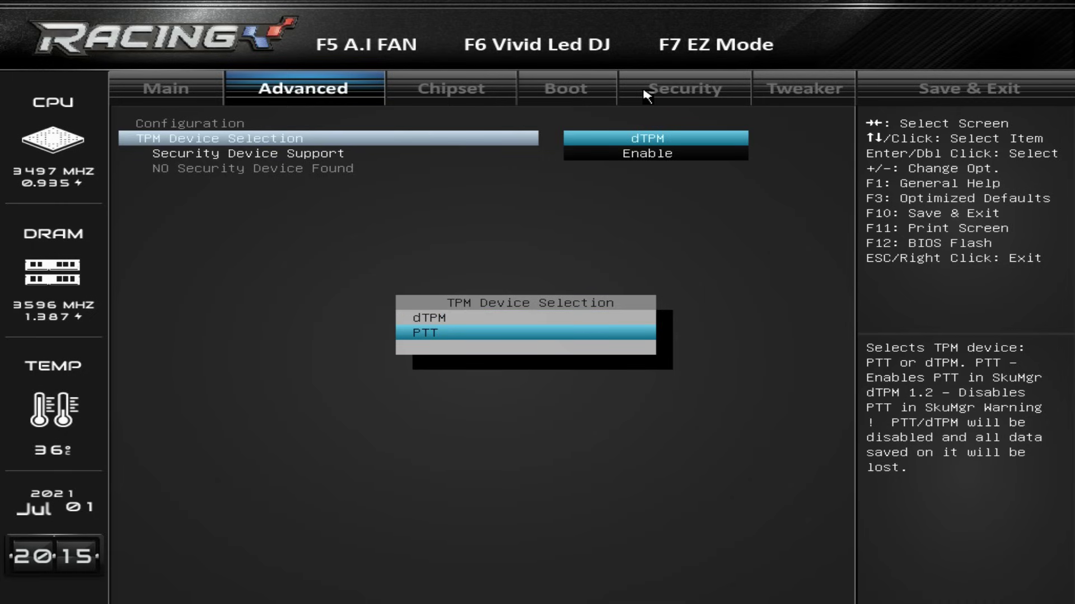
pyautogui.press('Return')
pyautogui.press('Down')
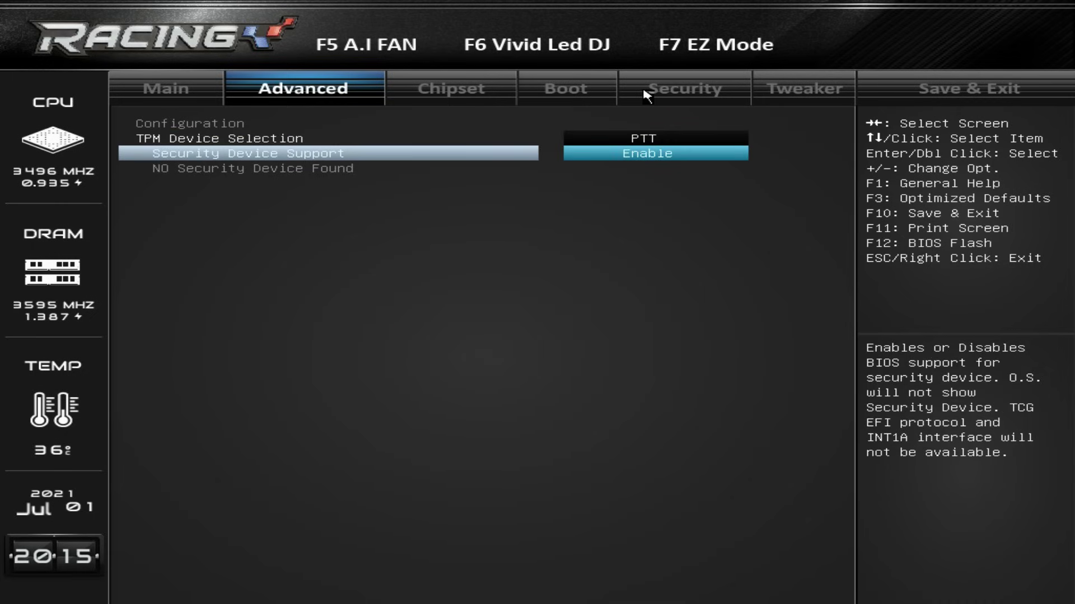
pyautogui.press('Up')
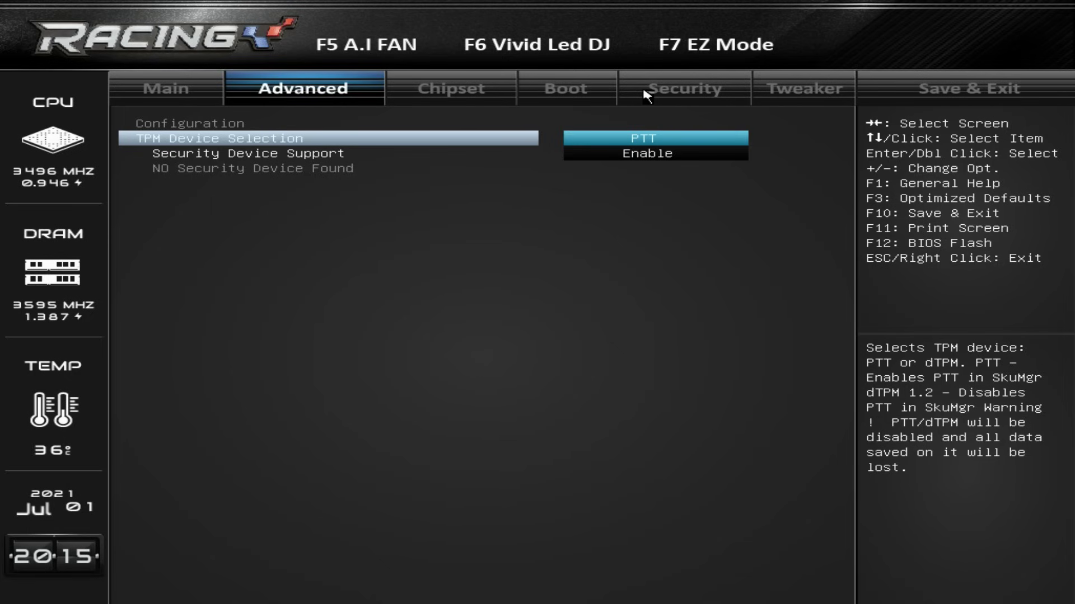
# - Request saving and resetting, review the pending TPM Device Selection change, and decline the confirmation
pyautogui.press('F10')
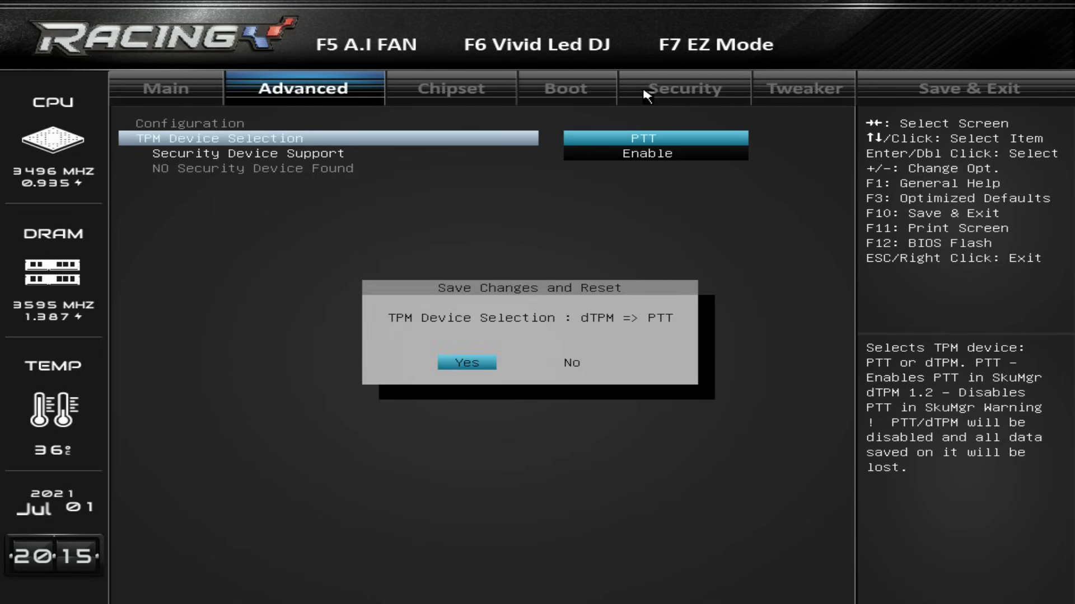
pyautogui.press('Right')
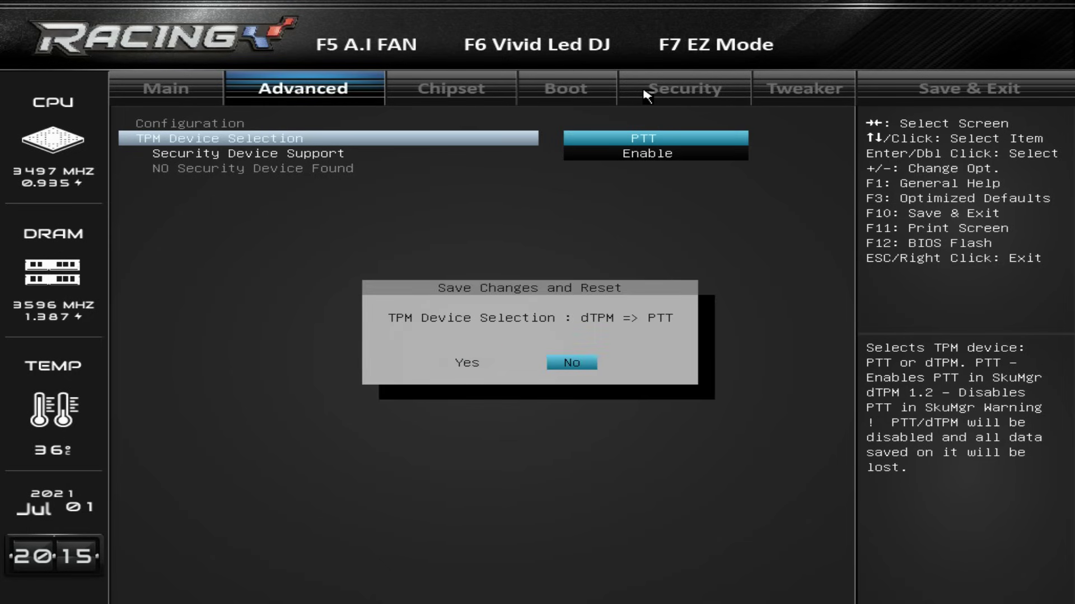
pyautogui.press('Return')
# - Go to the Save & Exit page and request Save Changes and Reset for the TPM Device Selection change
pyautogui.press('Right')
pyautogui.press('Right')
pyautogui.press('Right')
pyautogui.press('Right')
pyautogui.press('Right')
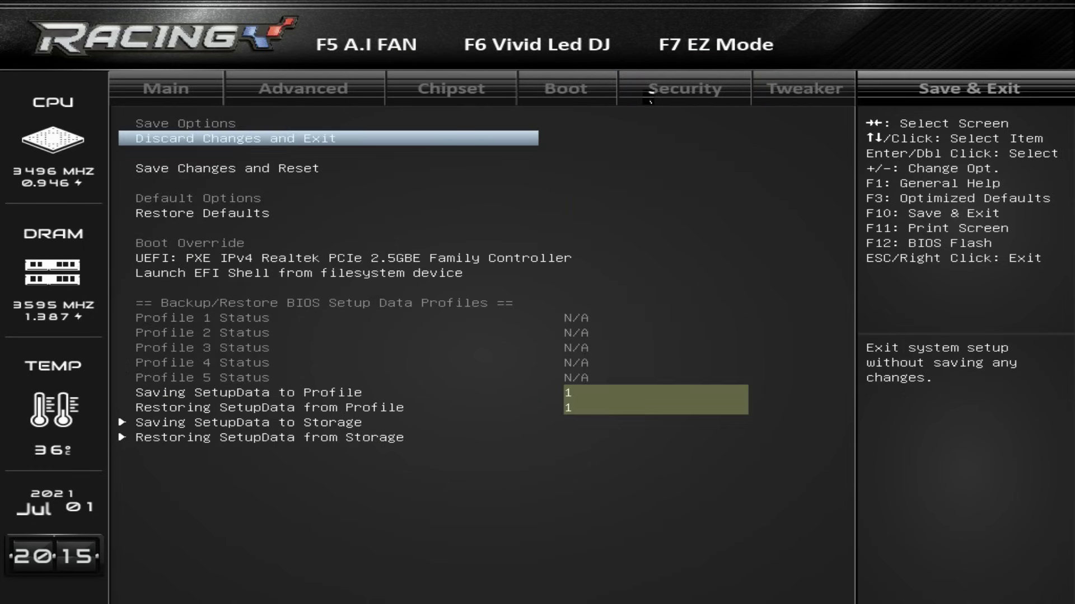
pyautogui.press('Down')
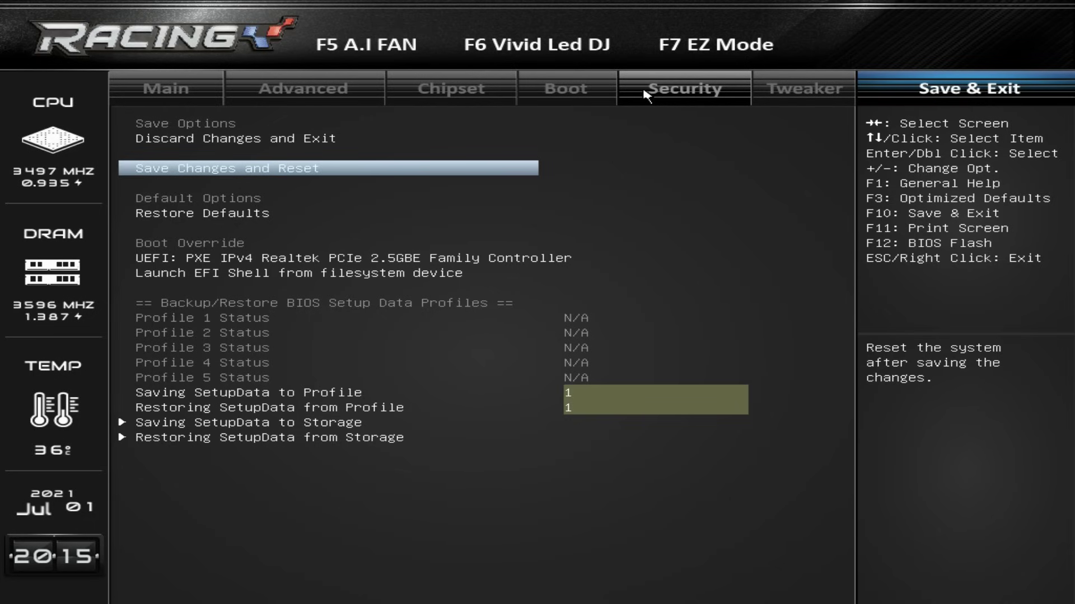
pyautogui.press('Return')
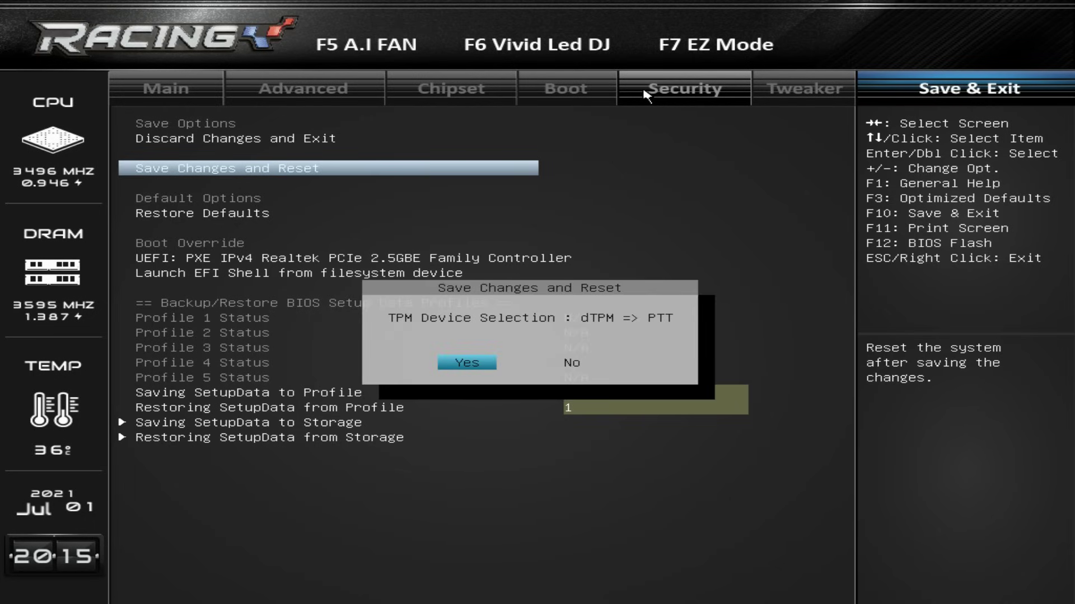